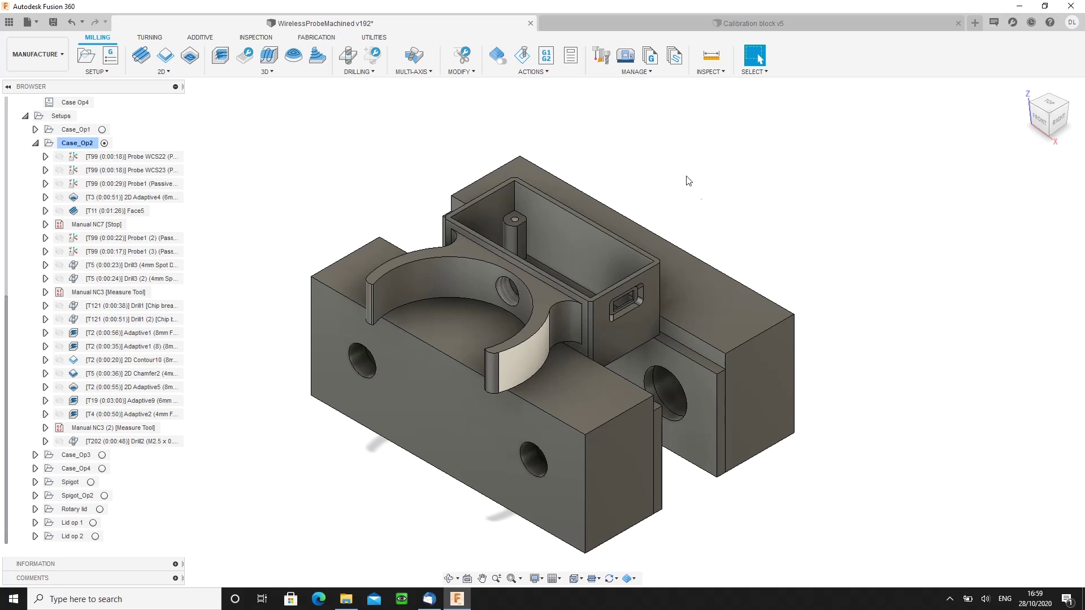
Start a Probe WCS operation on the curved pocket face
{"action": "left_click", "coordinate": [246, 38]}
{"action": "left_click", "coordinate": [140, 54]}
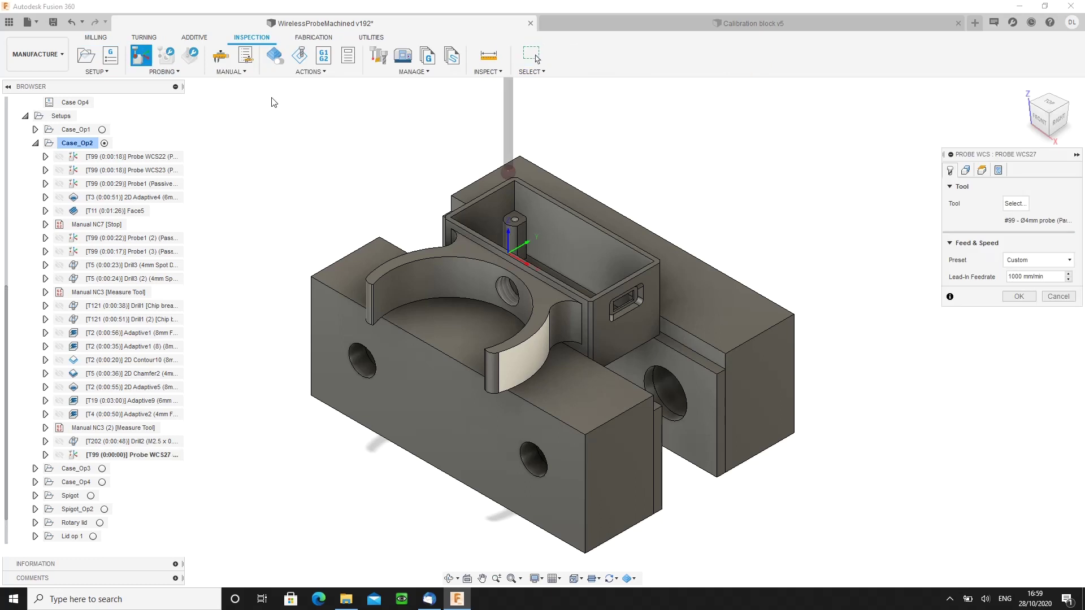
{"action": "left_click", "coordinate": [418, 280]}
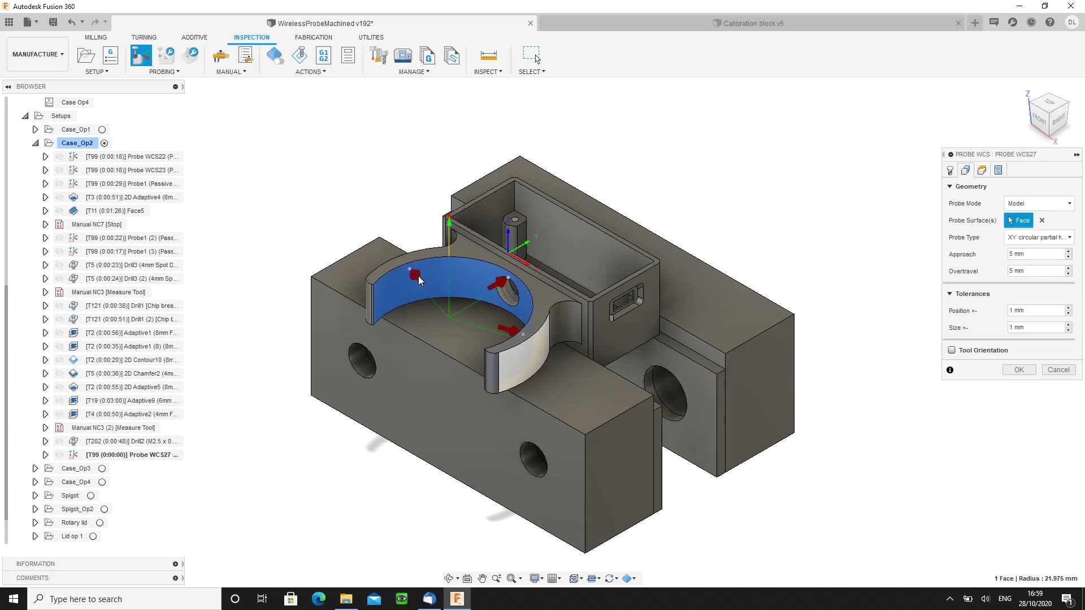
Spread the probe points along the curved face and add the right curved face to the probed surfaces
{"action": "left_click_drag", "start_coordinate": [411, 278], "coordinate": [389, 277]}
{"action": "left_click_drag", "start_coordinate": [507, 278], "coordinate": [486, 270]}
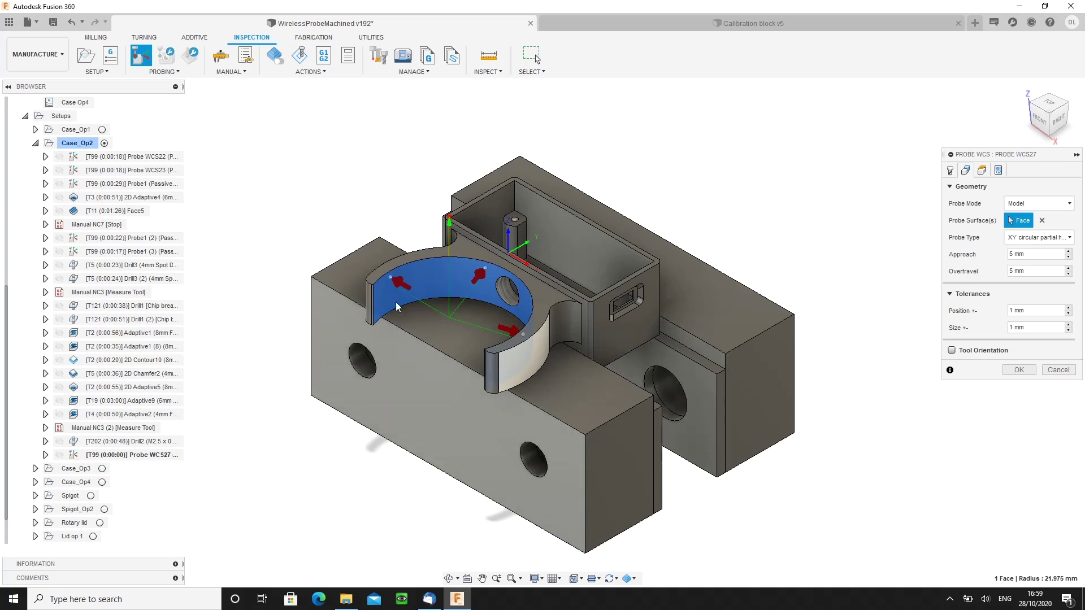
{"action": "left_click_drag", "start_coordinate": [485, 270], "coordinate": [407, 274]}
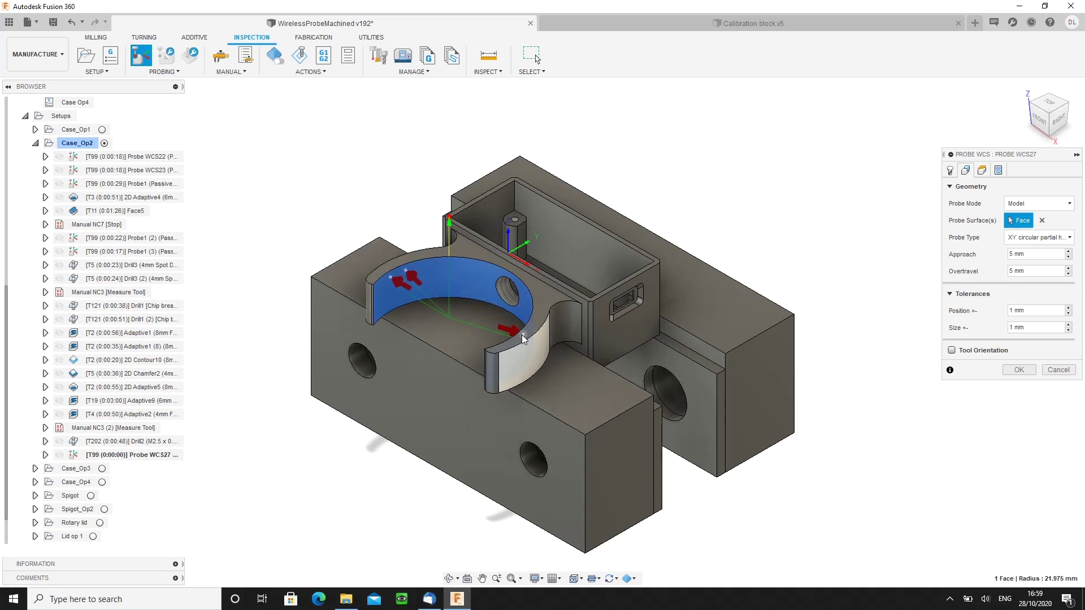
{"action": "left_click_drag", "start_coordinate": [523, 334], "coordinate": [421, 272]}
{"action": "left_click", "coordinate": [506, 359]}
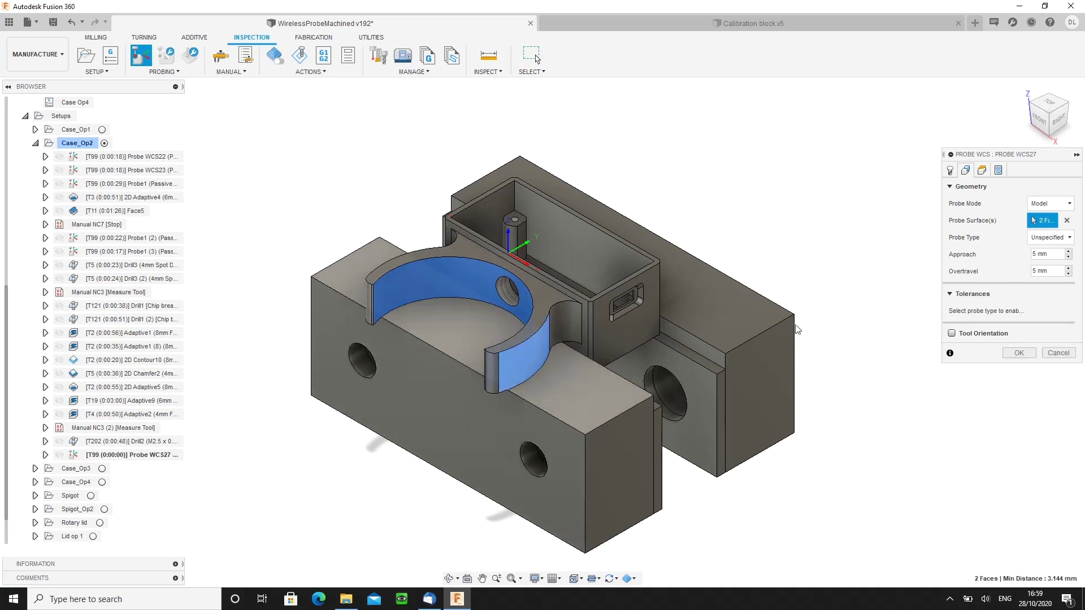
Reselect only the inner curved face as the probe surface and nudge the right-hand probe point
{"action": "left_click", "coordinate": [1066, 221]}
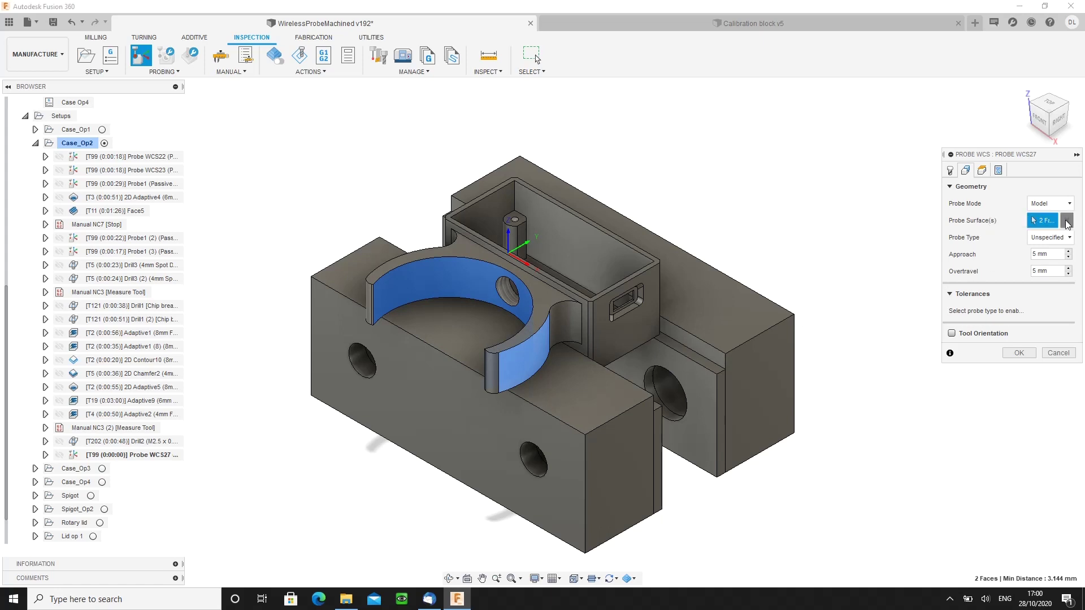
{"action": "left_click", "coordinate": [451, 289]}
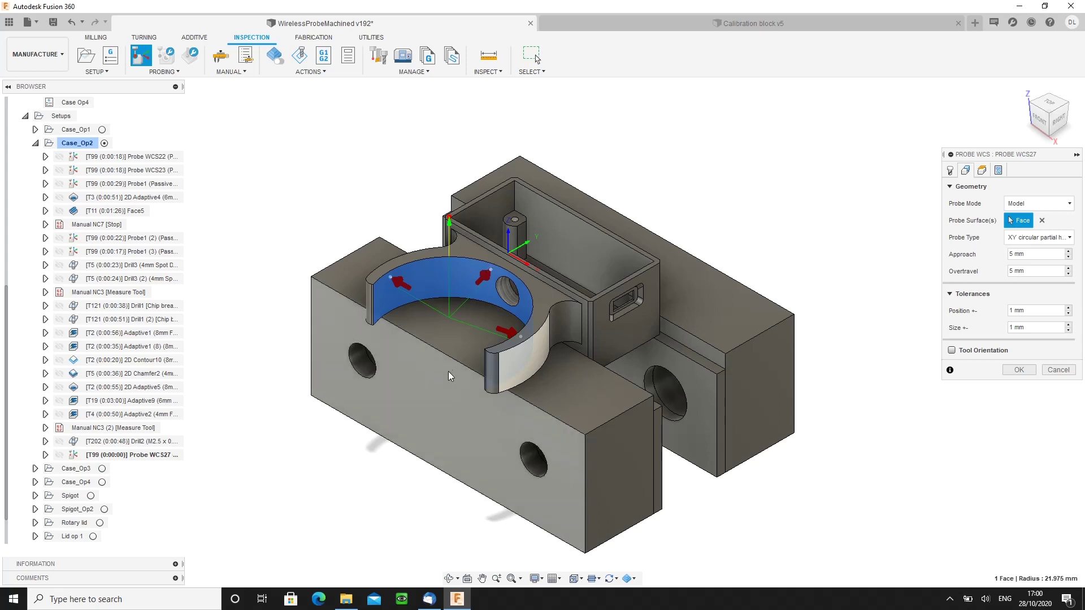
{"action": "left_click_drag", "start_coordinate": [516, 338], "coordinate": [511, 345]}
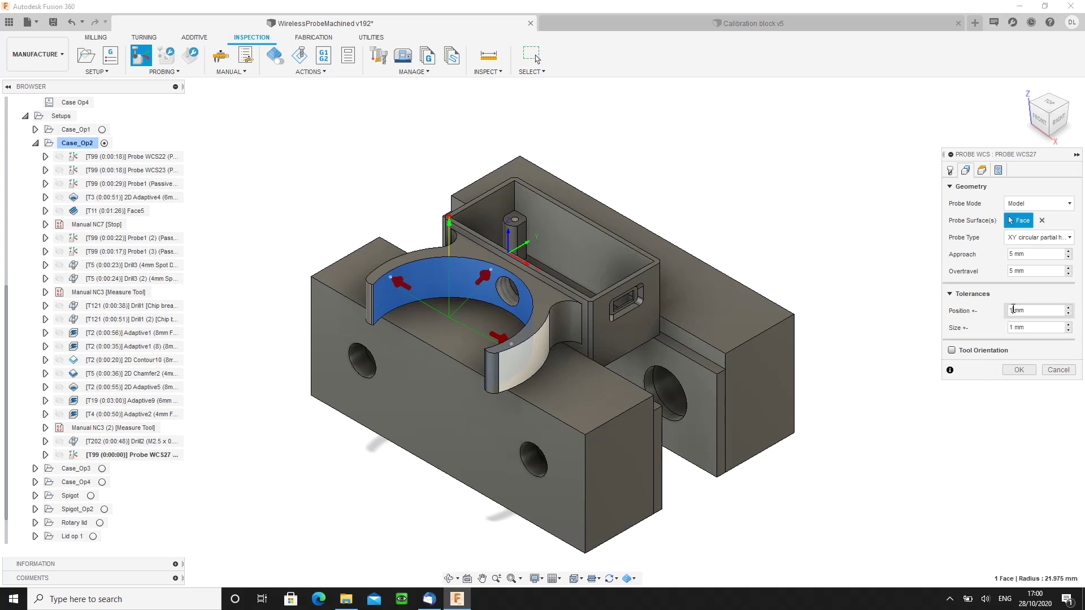
Set the position and size tolerances to 1 mm
{"action": "double_click", "coordinate": [1012, 310]}
{"action": "double_click", "coordinate": [1012, 327]}
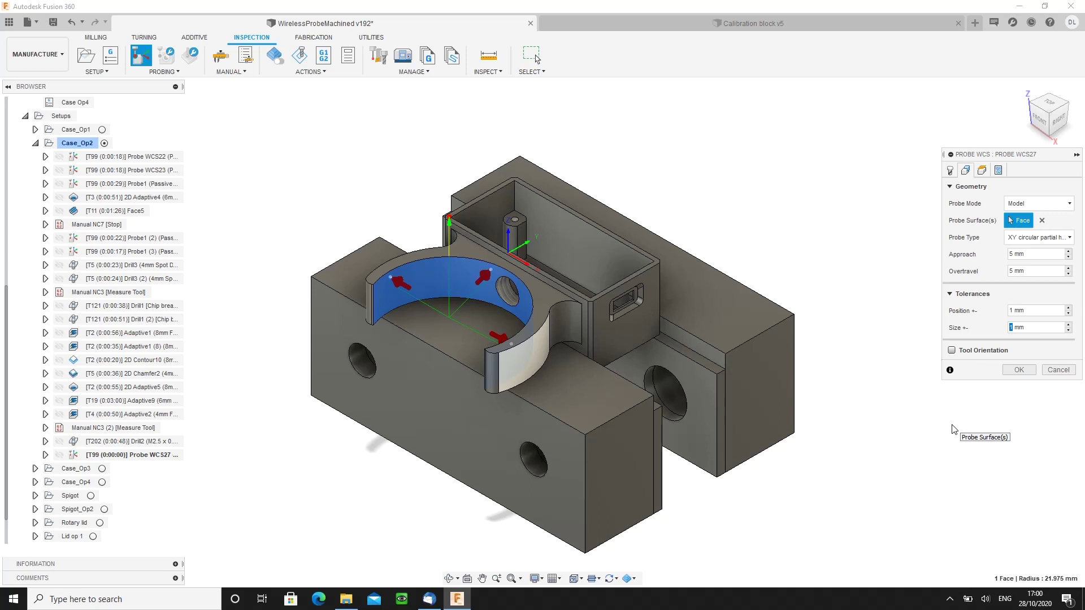
{"action": "left_click", "coordinate": [998, 171]}
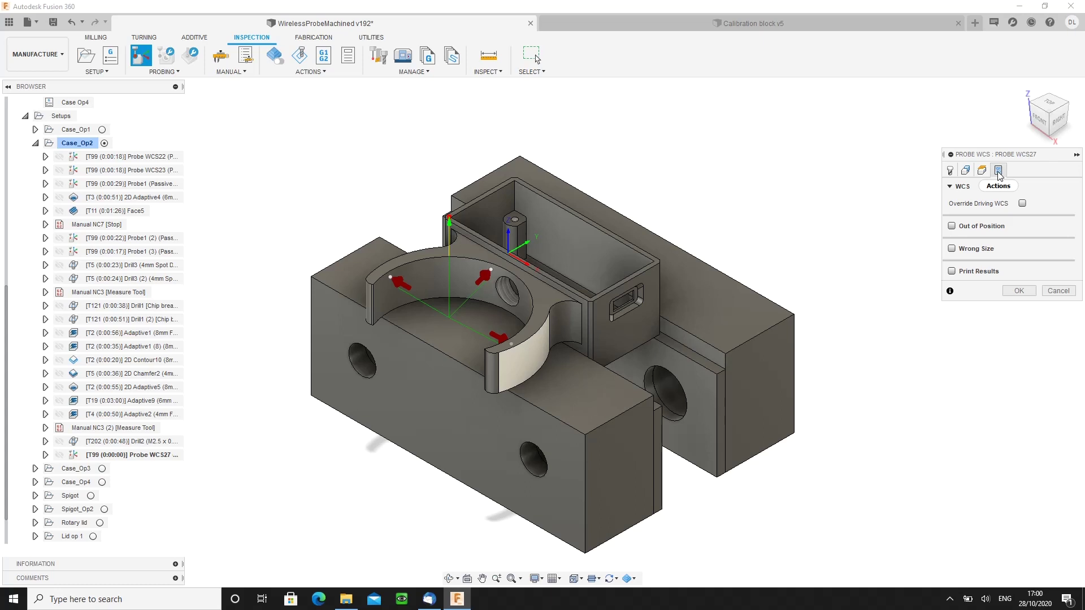
Turn on Print Results, leaving the Wrong Size and Out of Position actions off
{"action": "left_click", "coordinate": [951, 249]}
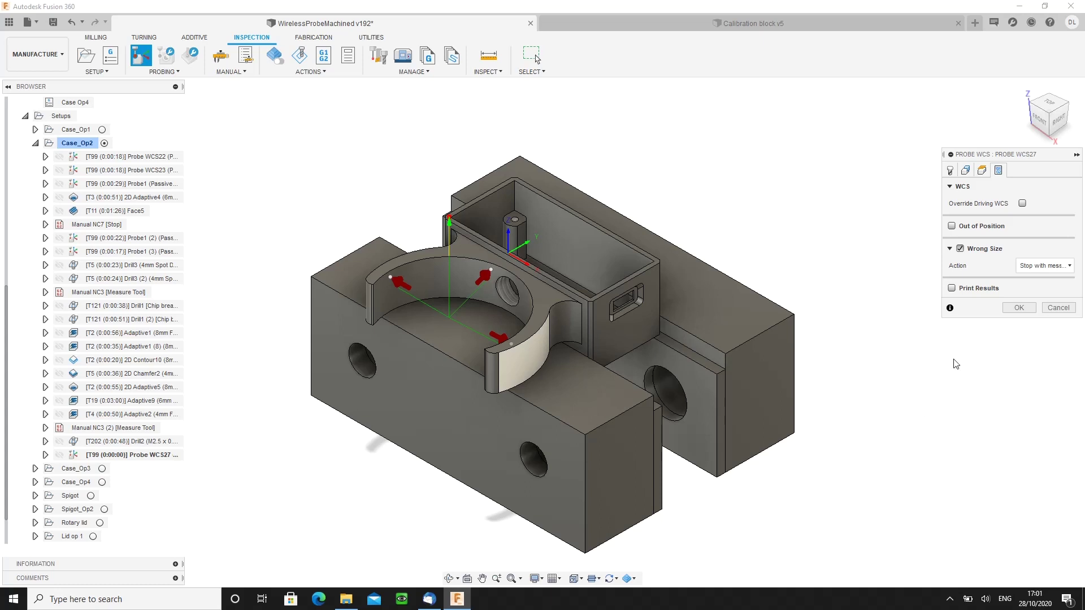
{"action": "left_click", "coordinate": [960, 250]}
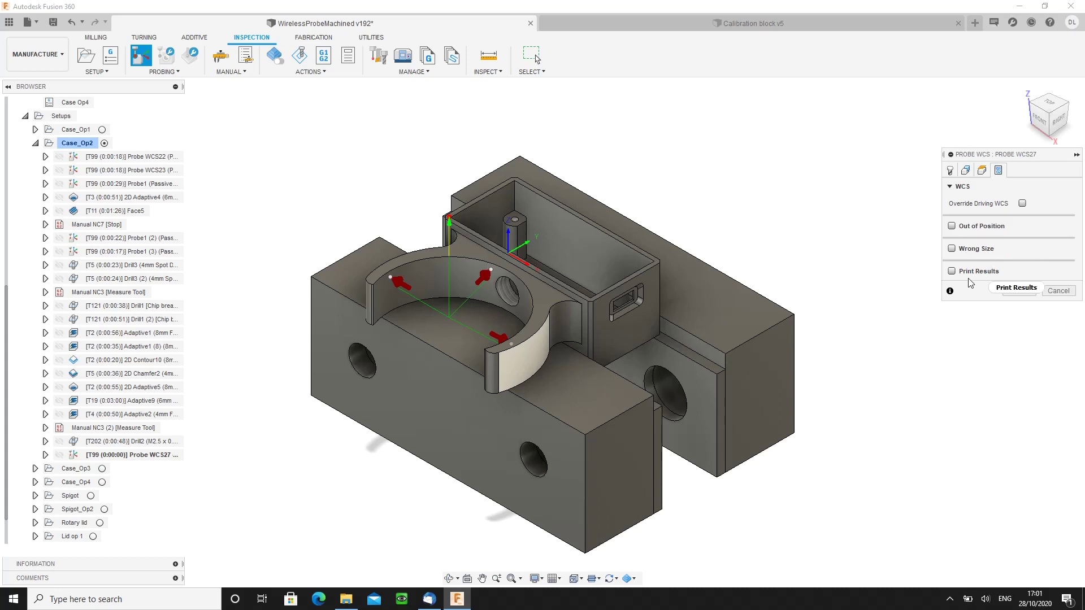
{"action": "left_click", "coordinate": [951, 272]}
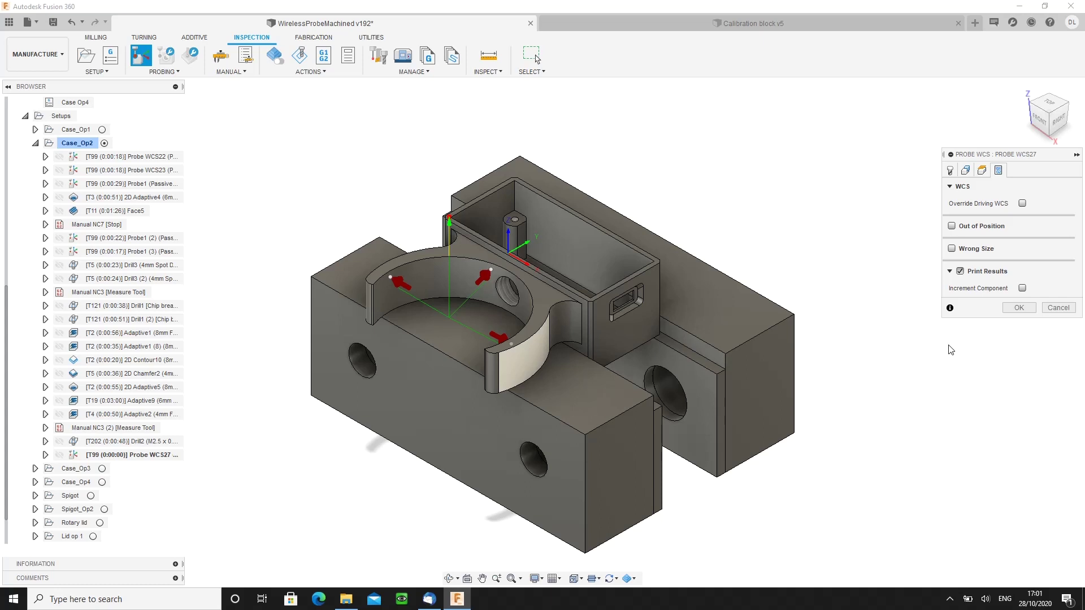
Cancel the probing operation and show the Case_Op2 setup with its stock
{"action": "left_click", "coordinate": [1060, 308]}
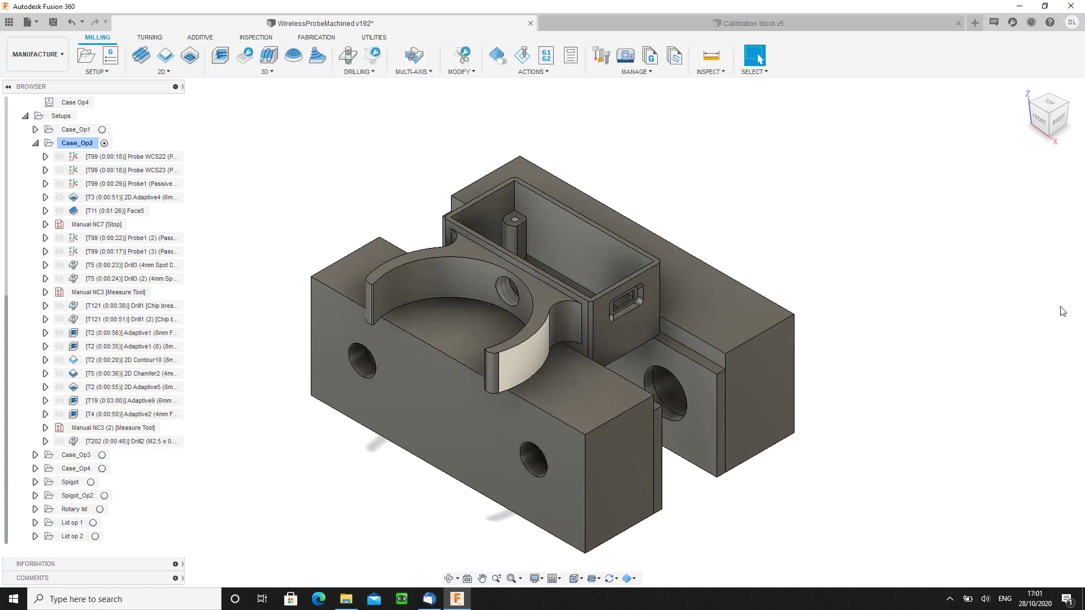
{"action": "middle_click_drag", "start_coordinate": [620, 362], "coordinate": [684, 363], "text": "shift"}
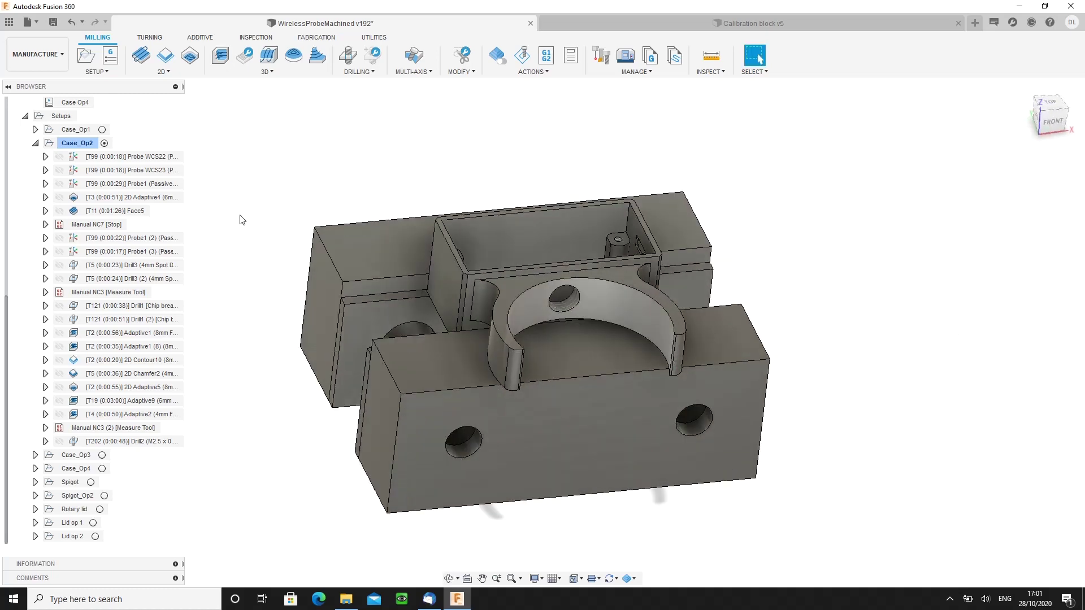
{"action": "left_click", "coordinate": [51, 144]}
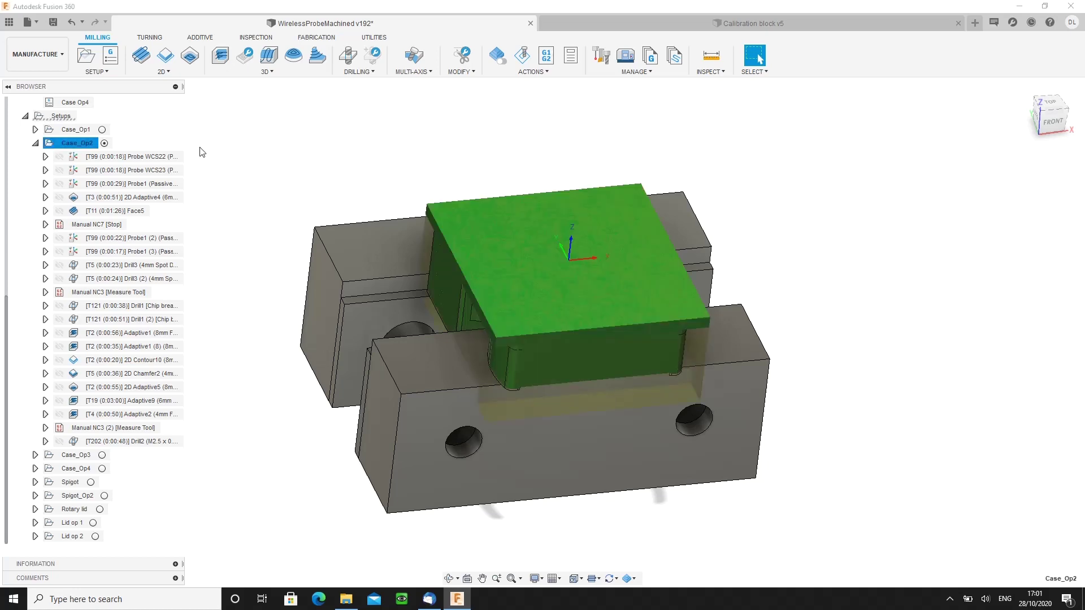
{"action": "middle_click_drag", "start_coordinate": [260, 266], "coordinate": [293, 262], "text": "shift"}
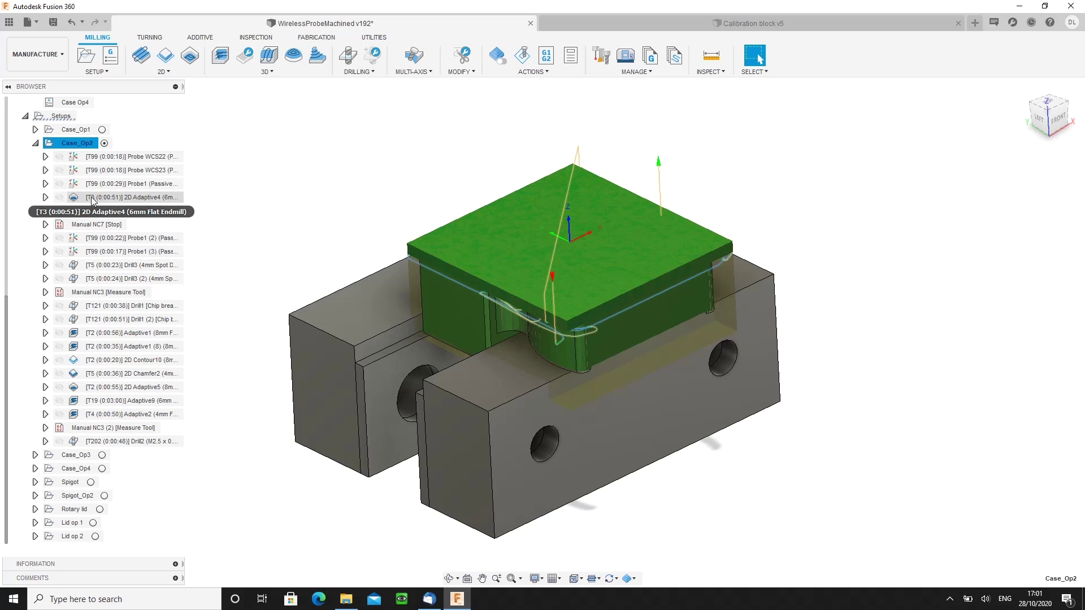
Preview the 2D Adaptive4, Face5, Probe1 (2) and Probe1 (3) toolpaths, then select Manual NC7 [Stop]
{"action": "left_click", "coordinate": [92, 196]}
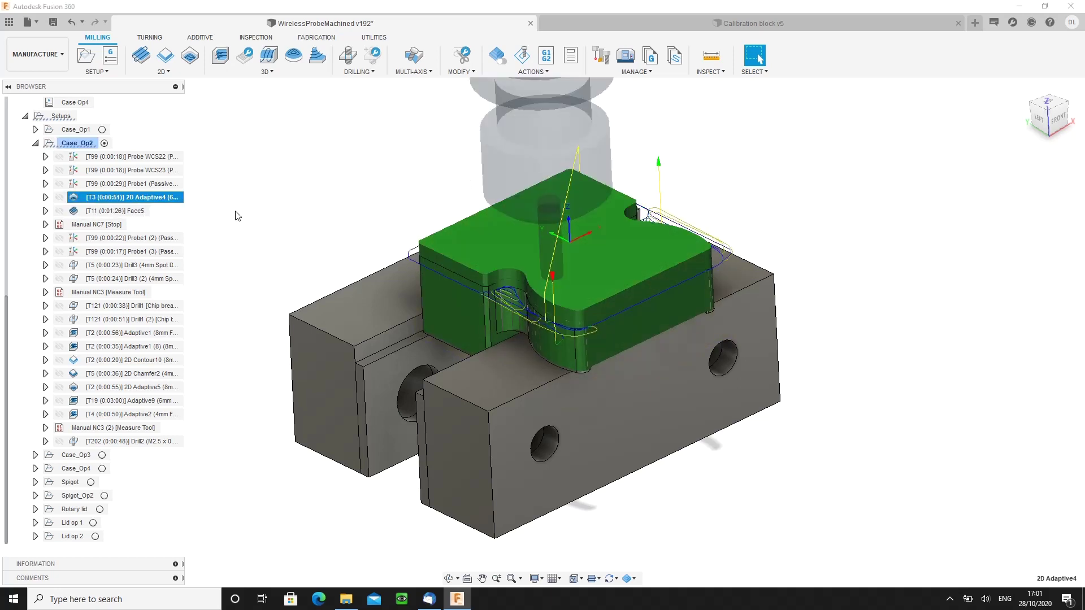
{"action": "left_click", "coordinate": [88, 213]}
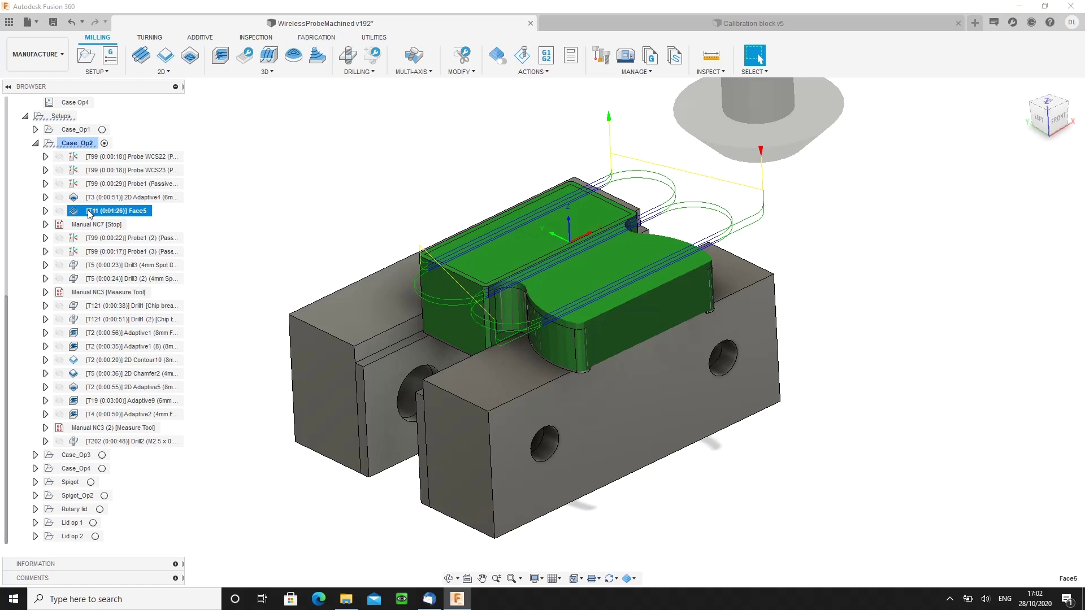
{"action": "left_click", "coordinate": [101, 239]}
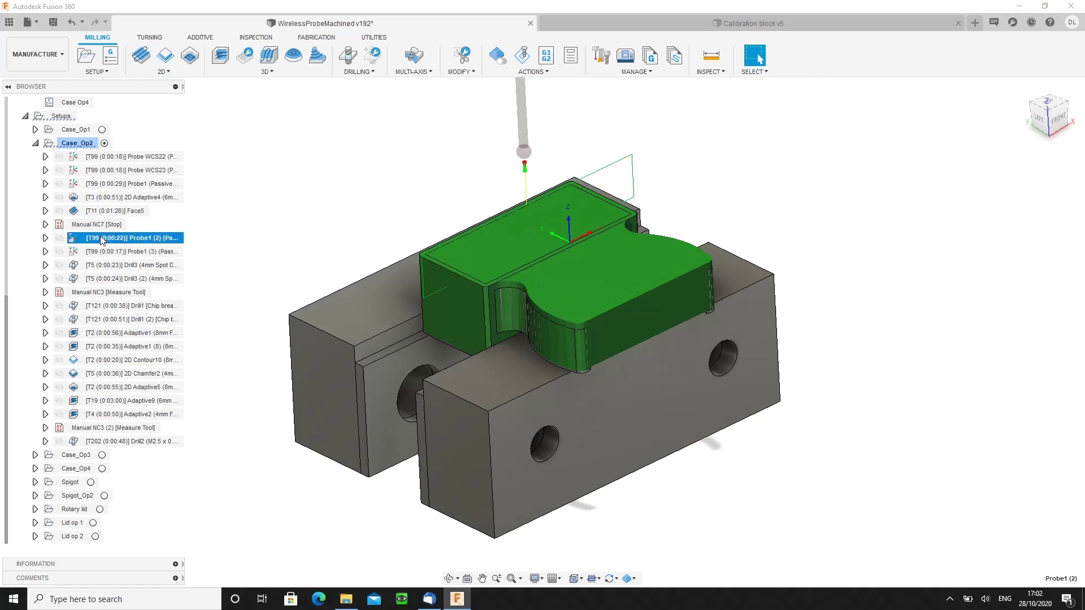
{"action": "left_click", "coordinate": [101, 253]}
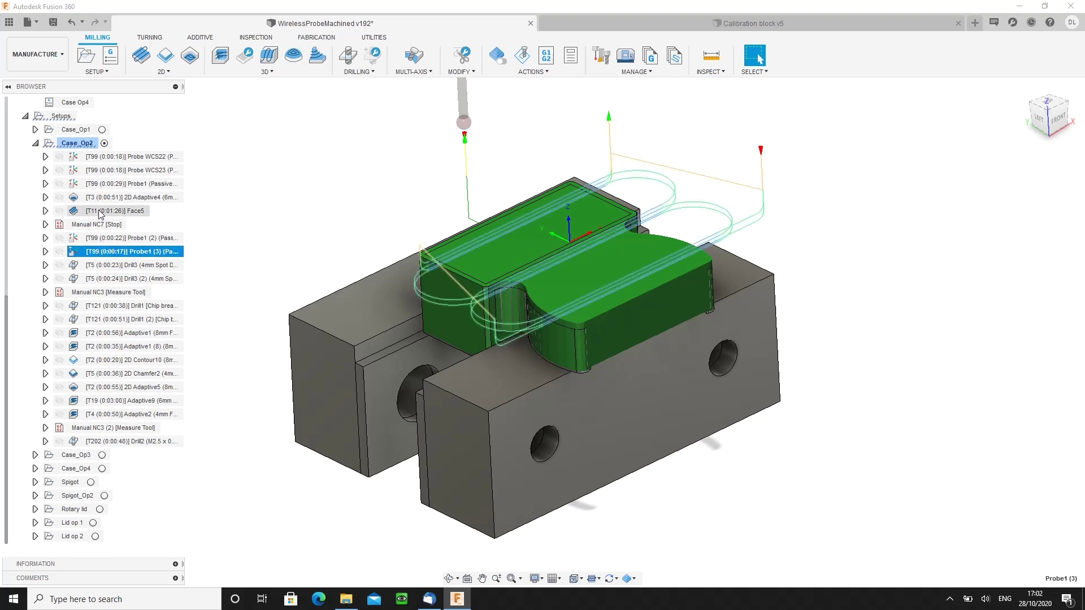
{"action": "left_click", "coordinate": [99, 211]}
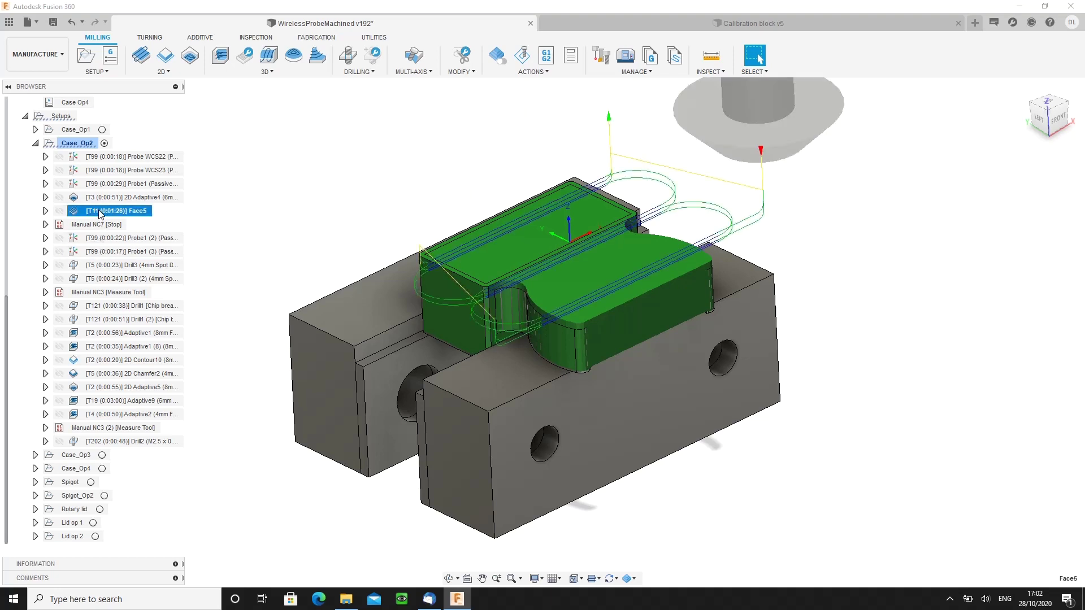
{"action": "left_click", "coordinate": [77, 226]}
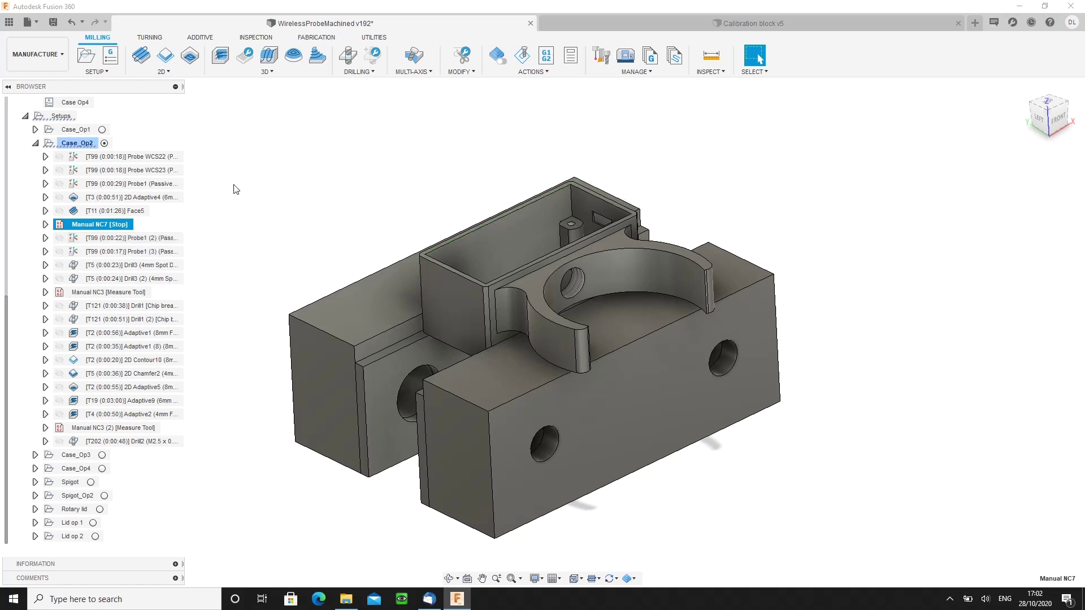
{"action": "left_click", "coordinate": [97, 72]}
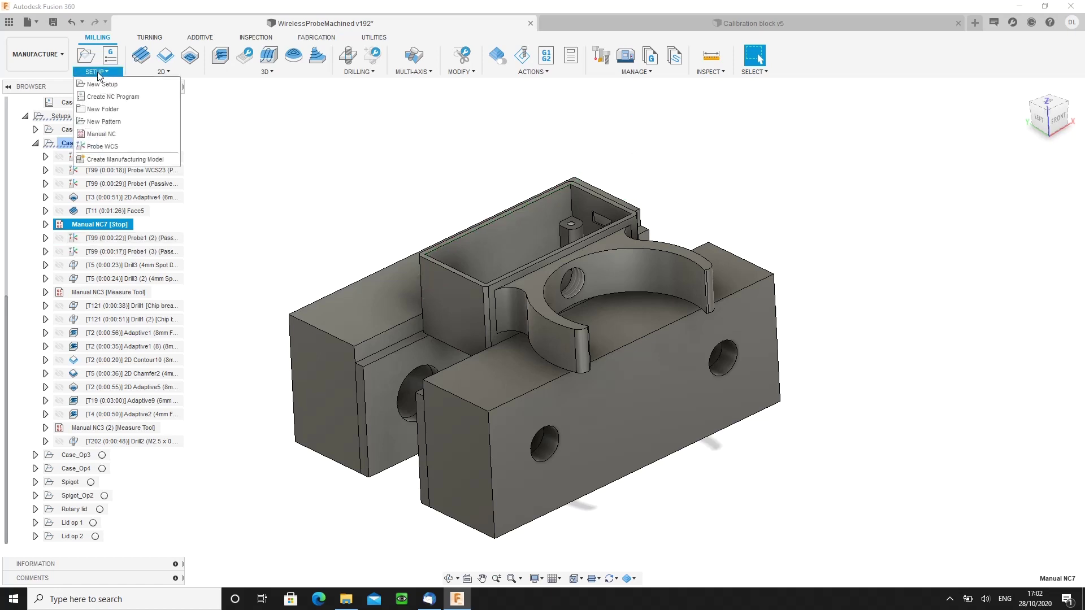
{"action": "left_click", "coordinate": [102, 134]}
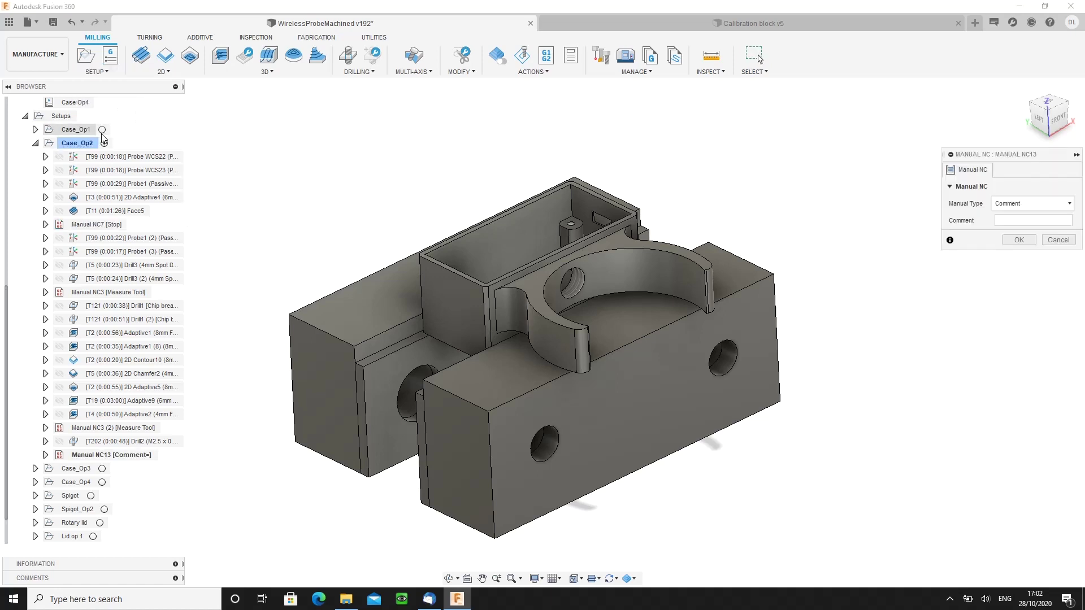
{"action": "left_click", "coordinate": [1069, 203]}
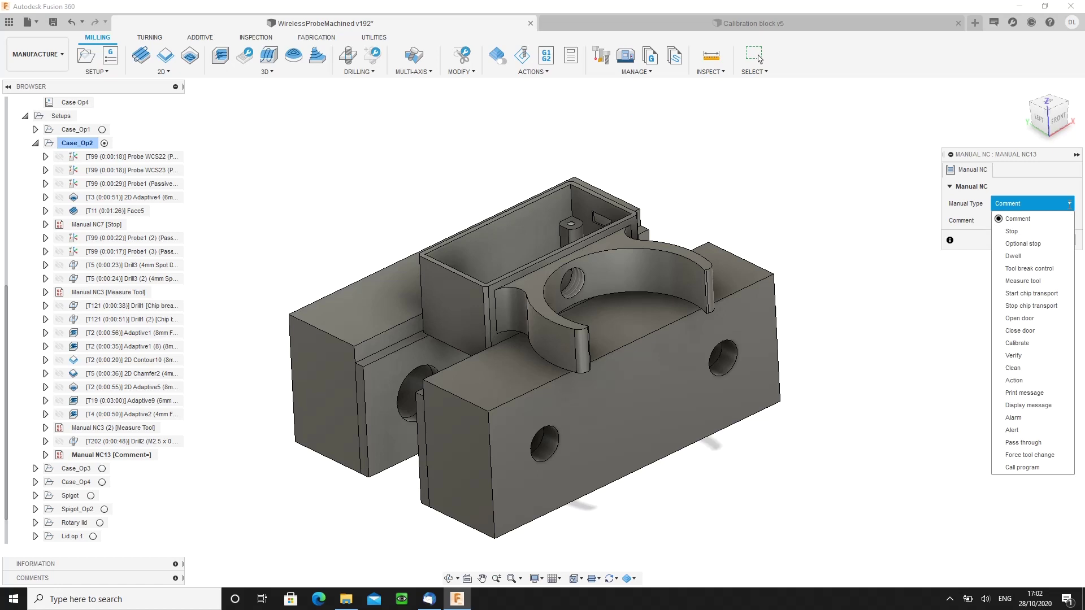
{"action": "left_click", "coordinate": [1011, 232]}
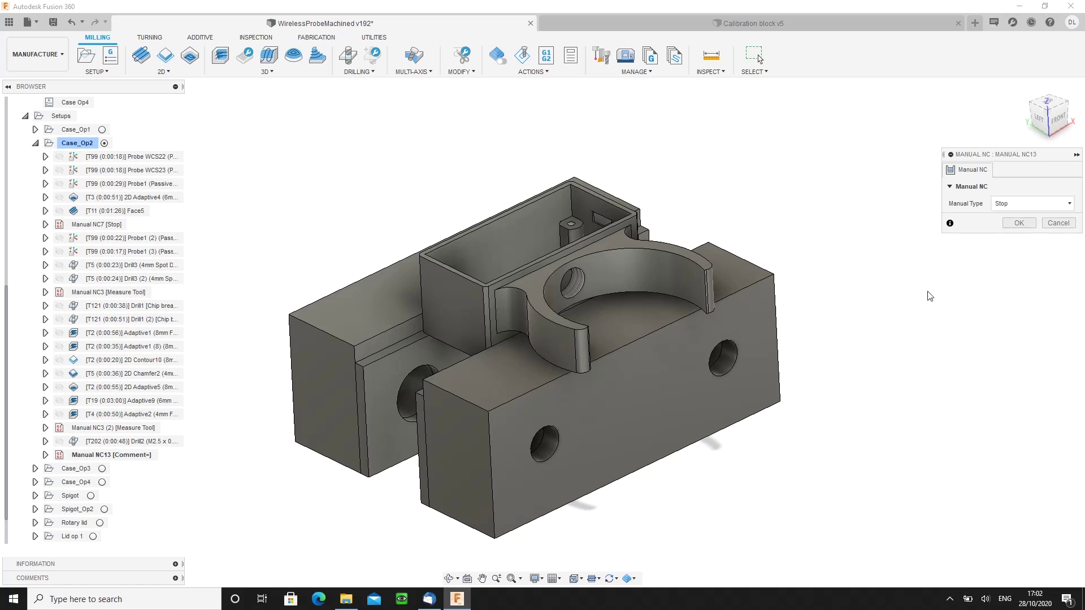
{"action": "left_click", "coordinate": [1058, 223]}
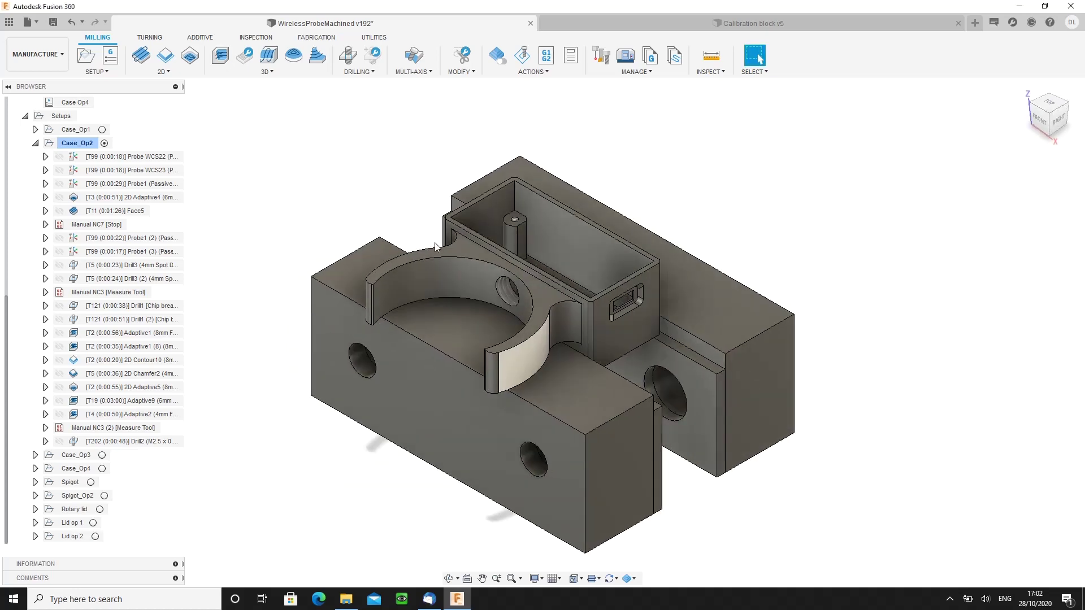
{"action": "left_click", "coordinate": [75, 225]}
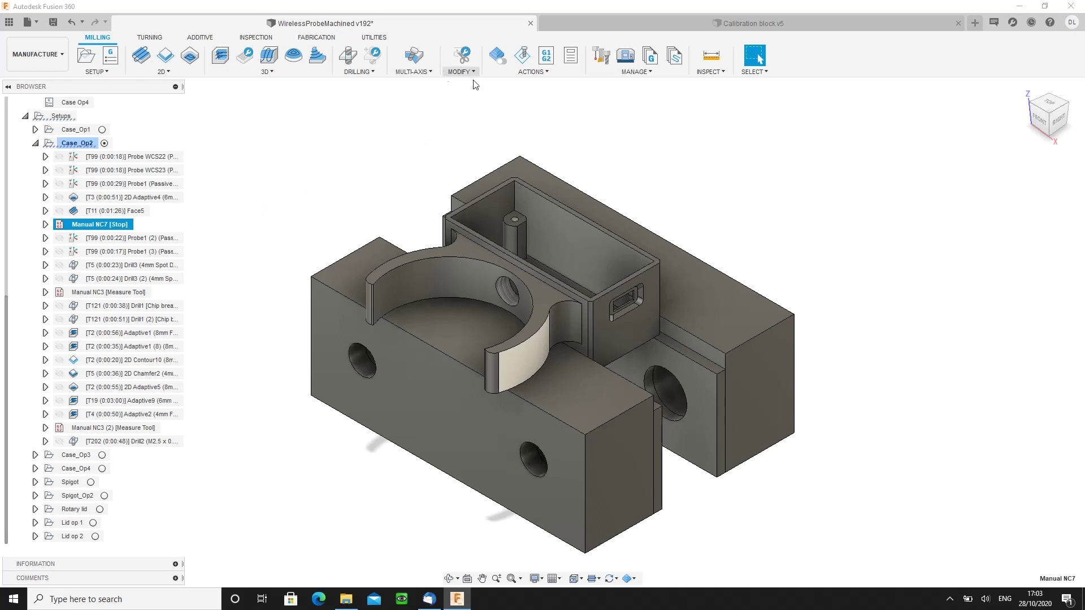
Open the Post Process settings using the Tormach PathPilot probing and ETS post
{"action": "left_click", "coordinate": [545, 57]}
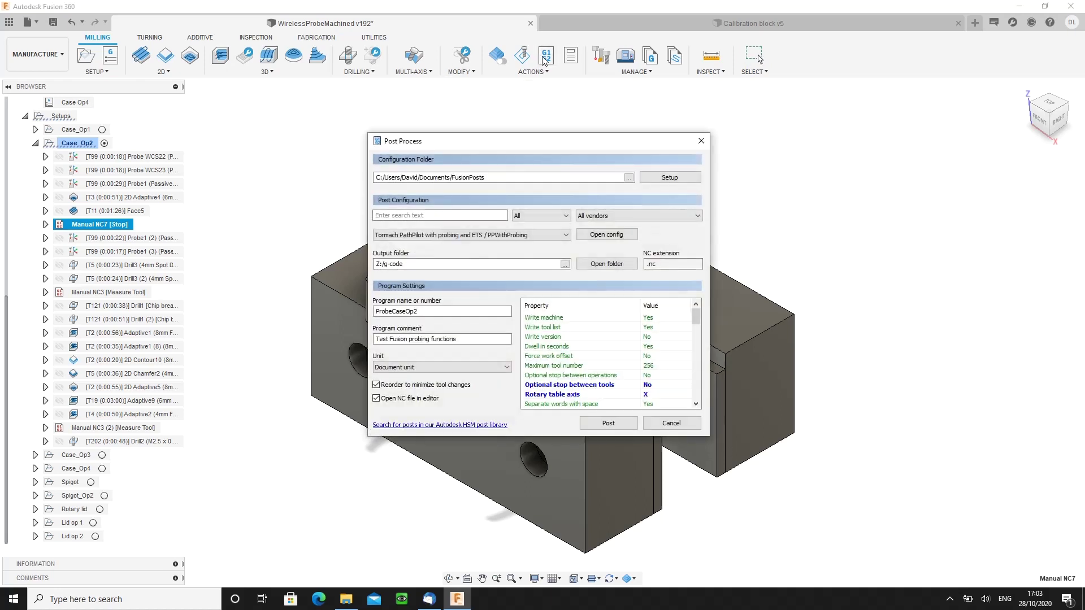
Set Retract on ManualNC Stop to 'G30 - z, then xy' and widen the Value column
{"action": "left_click_drag", "start_coordinate": [697, 314], "coordinate": [693, 339]}
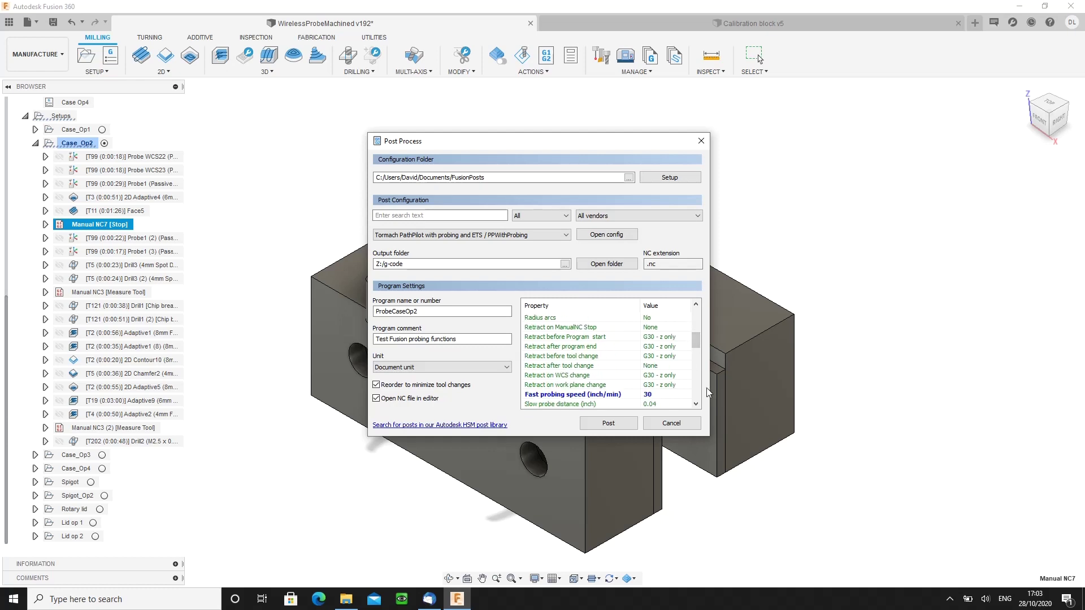
{"action": "left_click", "coordinate": [549, 329]}
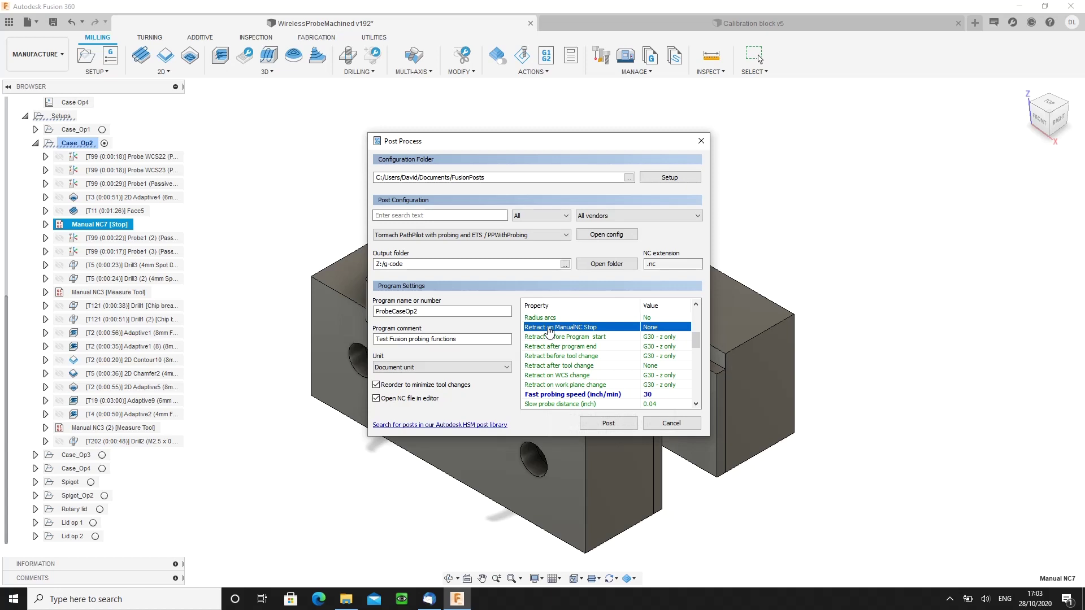
{"action": "left_click", "coordinate": [684, 327]}
{"action": "left_click", "coordinate": [686, 328]}
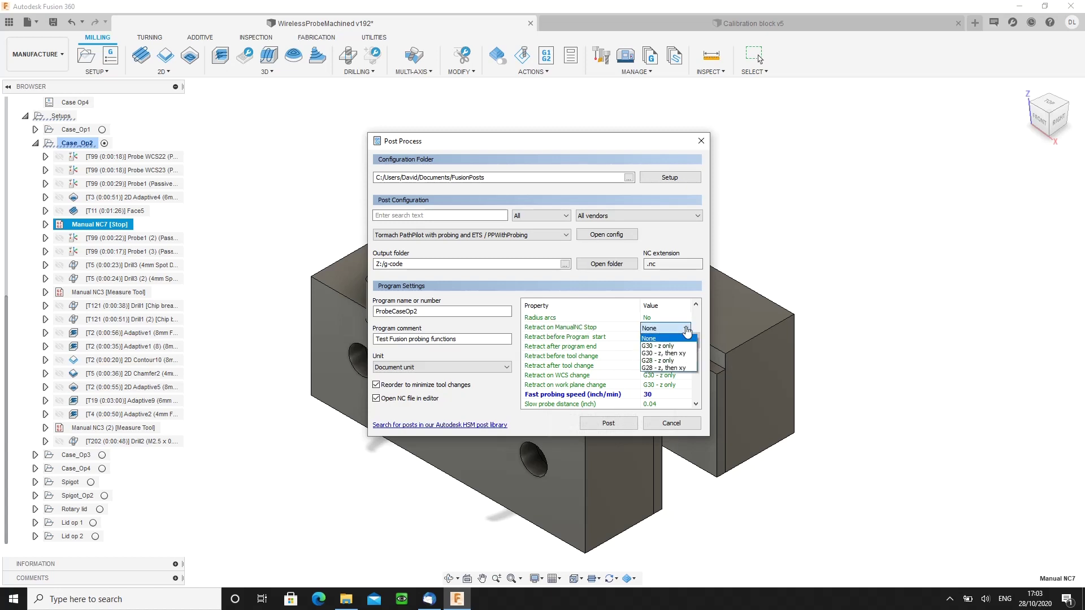
{"action": "left_click", "coordinate": [654, 353]}
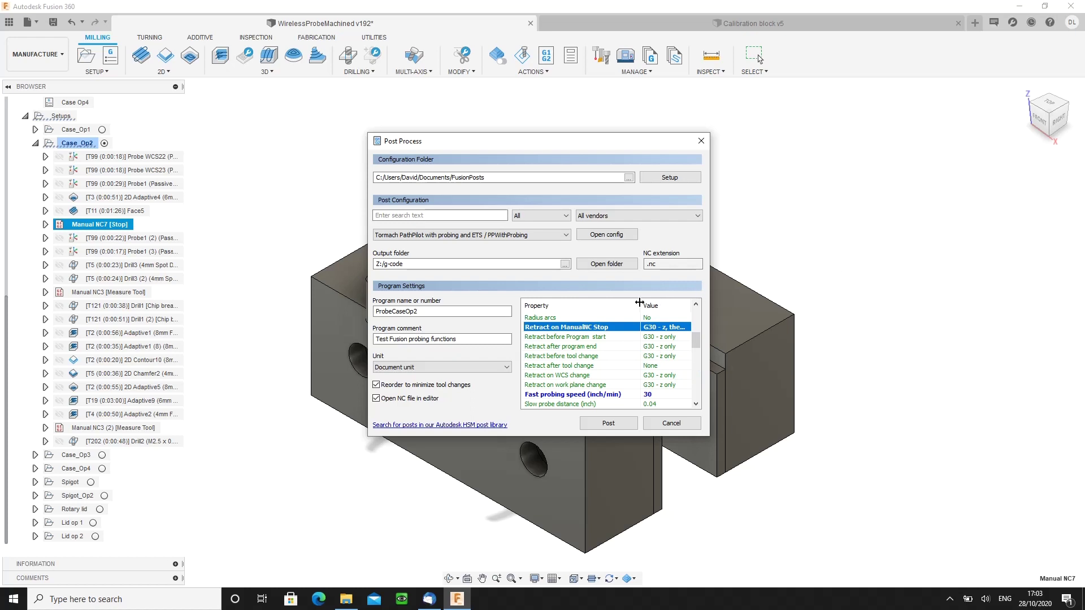
{"action": "left_click_drag", "start_coordinate": [640, 306], "coordinate": [681, 305]}
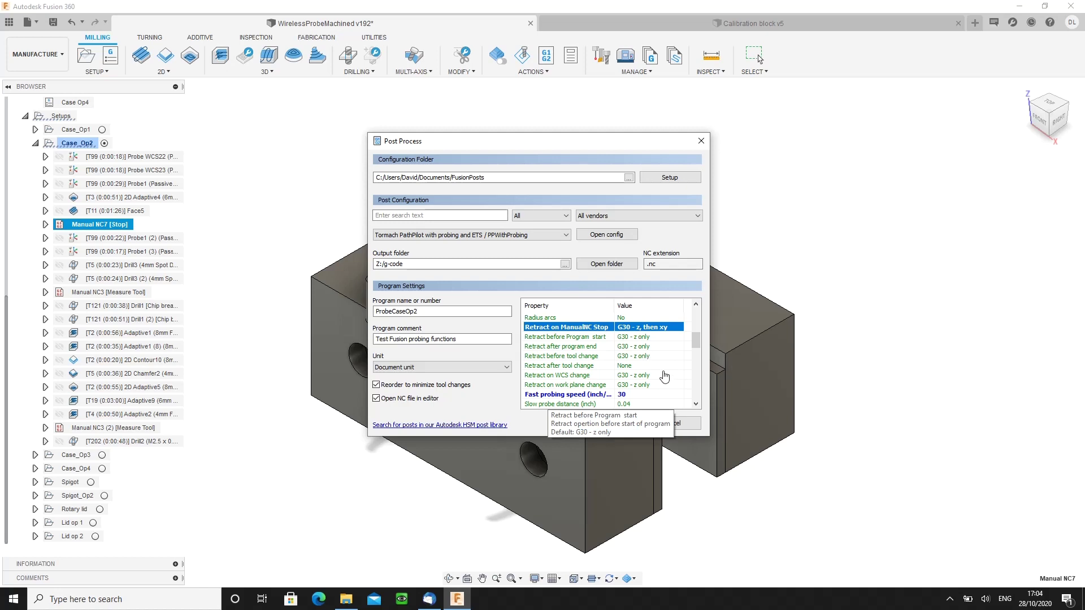
{"action": "left_click", "coordinate": [557, 337]}
{"action": "left_click", "coordinate": [554, 347]}
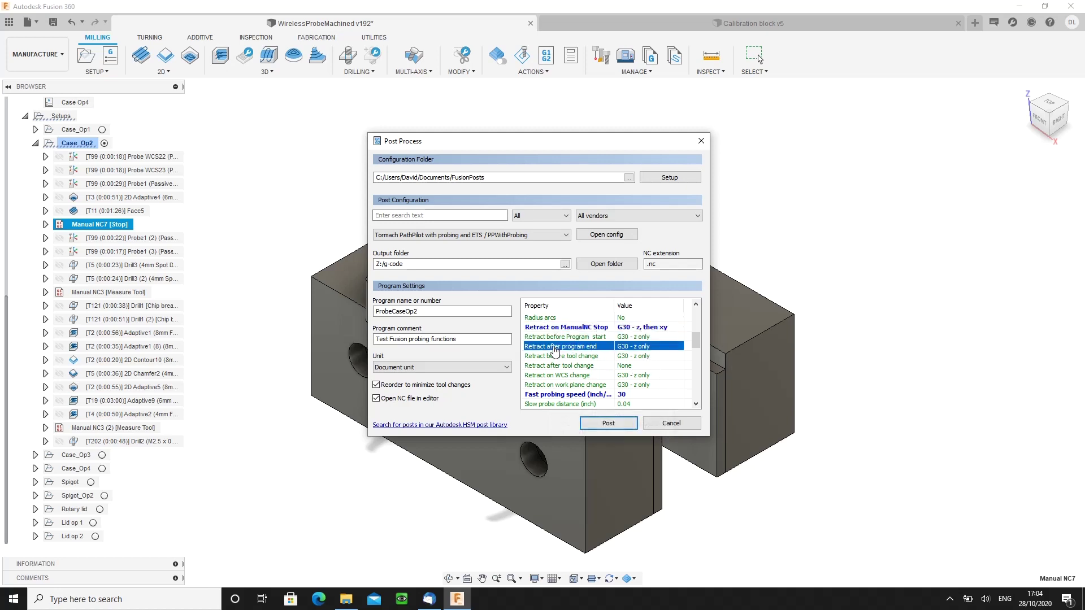
{"action": "left_click", "coordinate": [557, 357]}
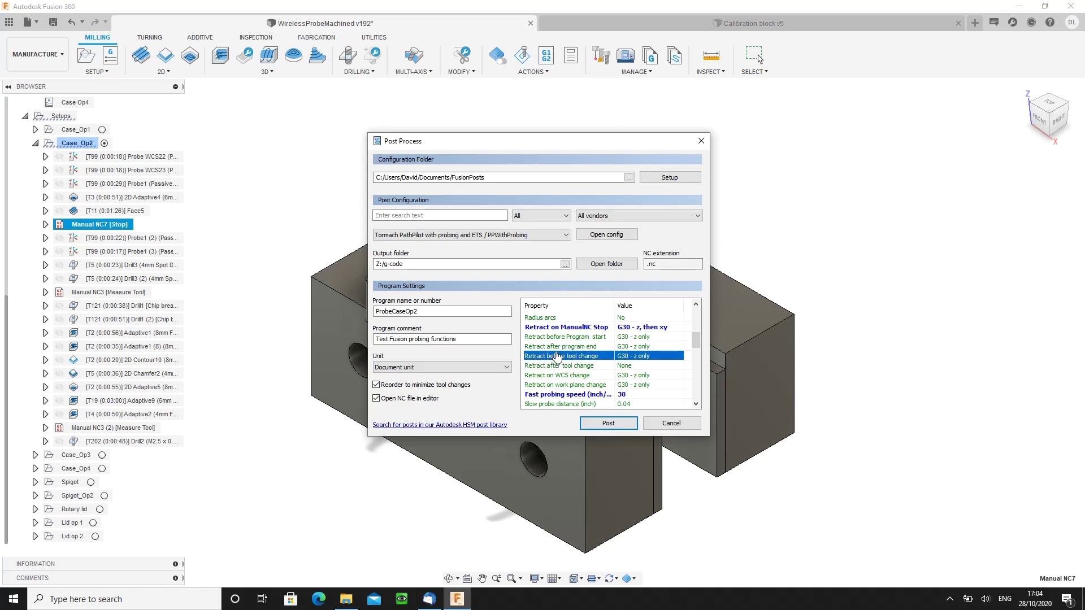
{"action": "left_click", "coordinate": [556, 366]}
{"action": "left_click", "coordinate": [555, 376]}
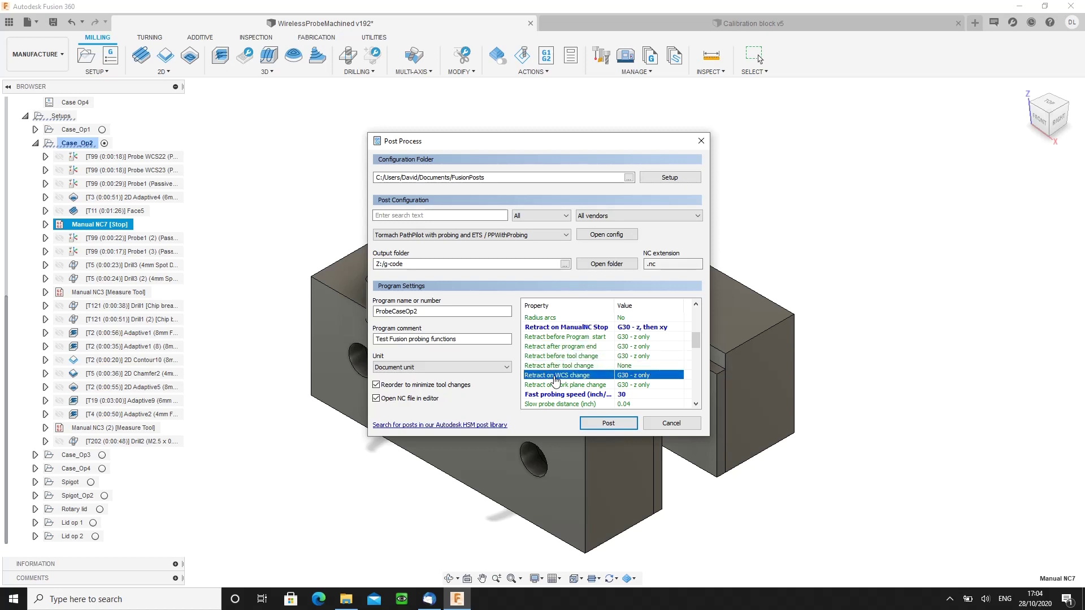
{"action": "left_click", "coordinate": [541, 386]}
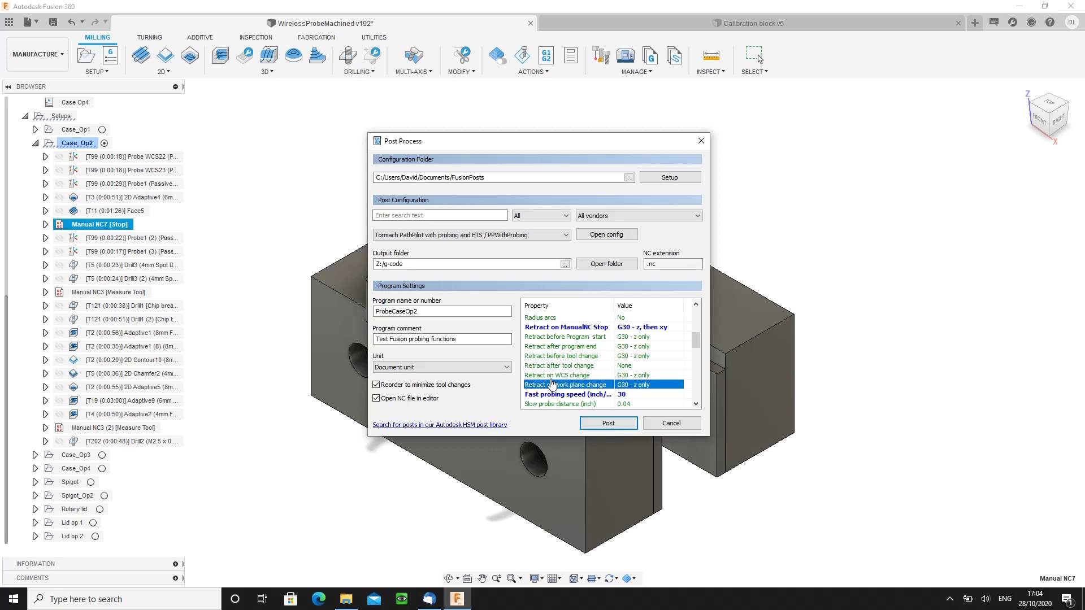
{"action": "left_click", "coordinate": [548, 375]}
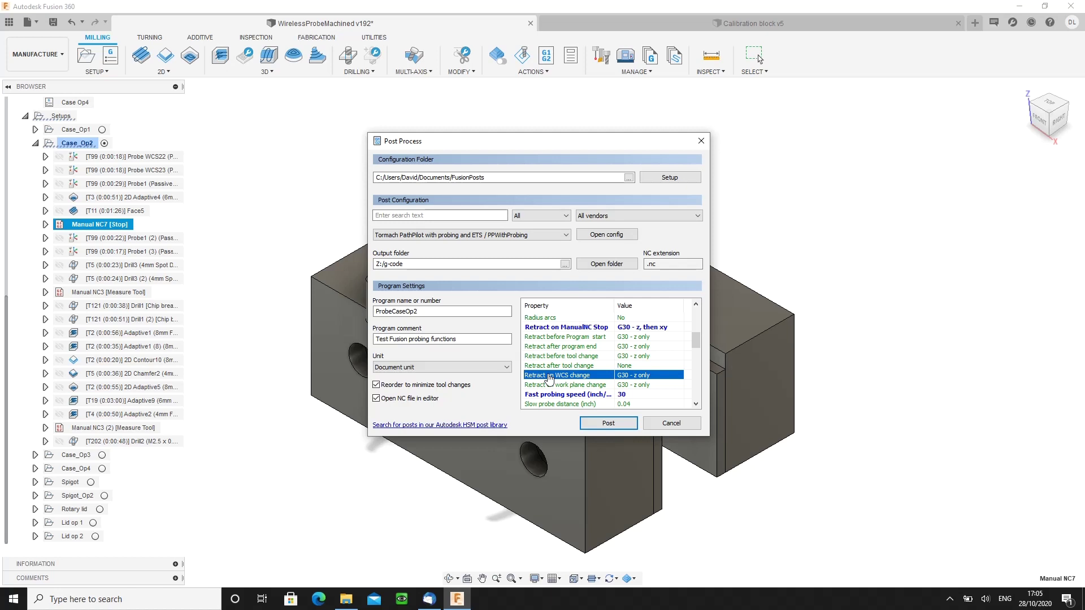
Set Retract on WCS change to None
{"action": "left_click", "coordinate": [655, 376]}
{"action": "left_click", "coordinate": [677, 376]}
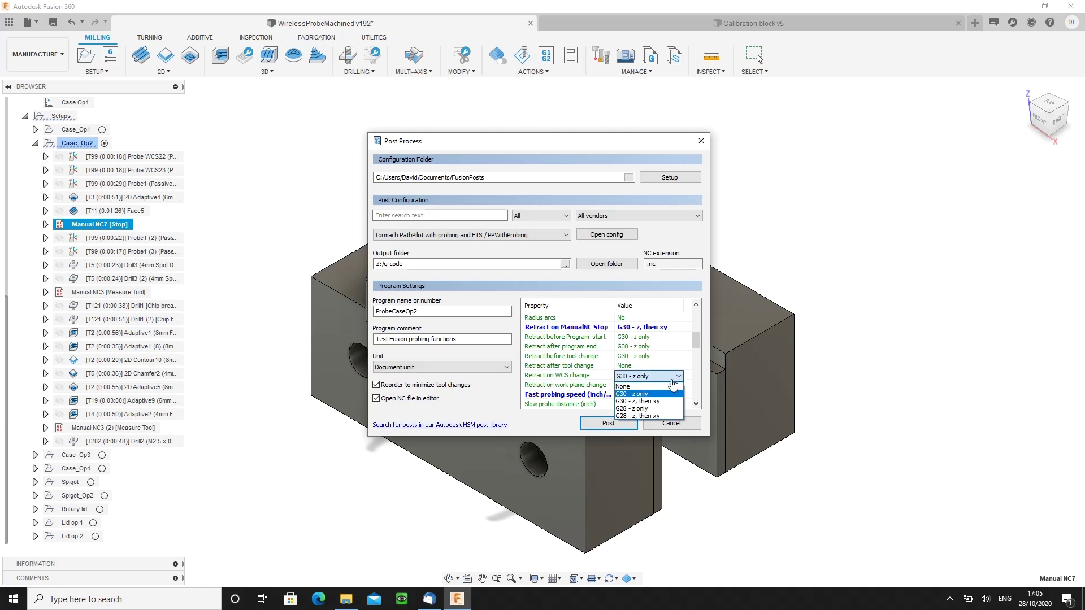
{"action": "left_click", "coordinate": [644, 386]}
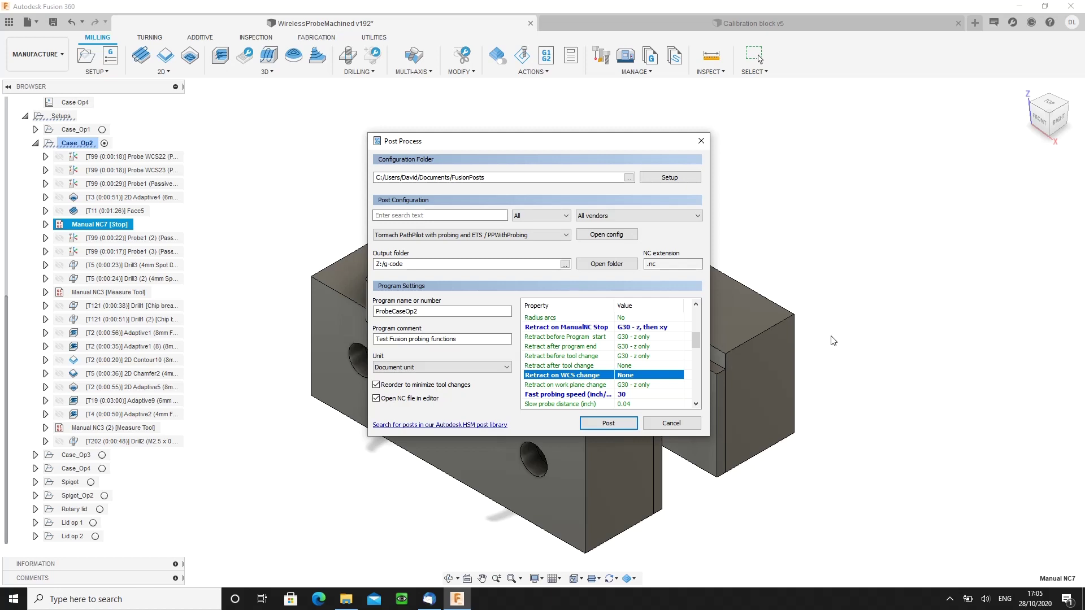
{"action": "left_click", "coordinate": [573, 327]}
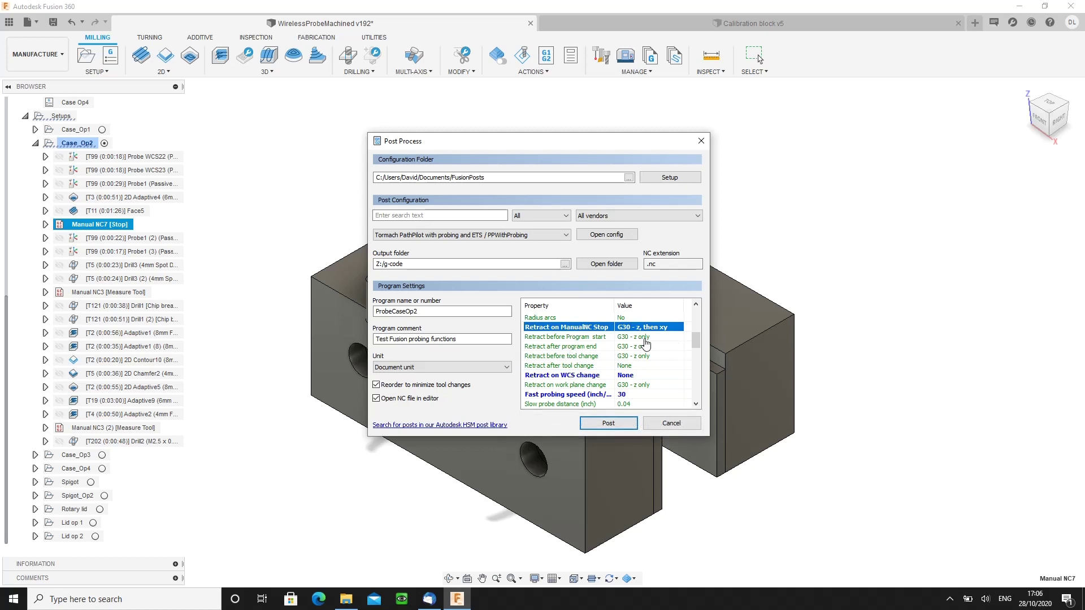
Set Retract after program end to 'G30 - z, then xy'
{"action": "left_click", "coordinate": [574, 338]}
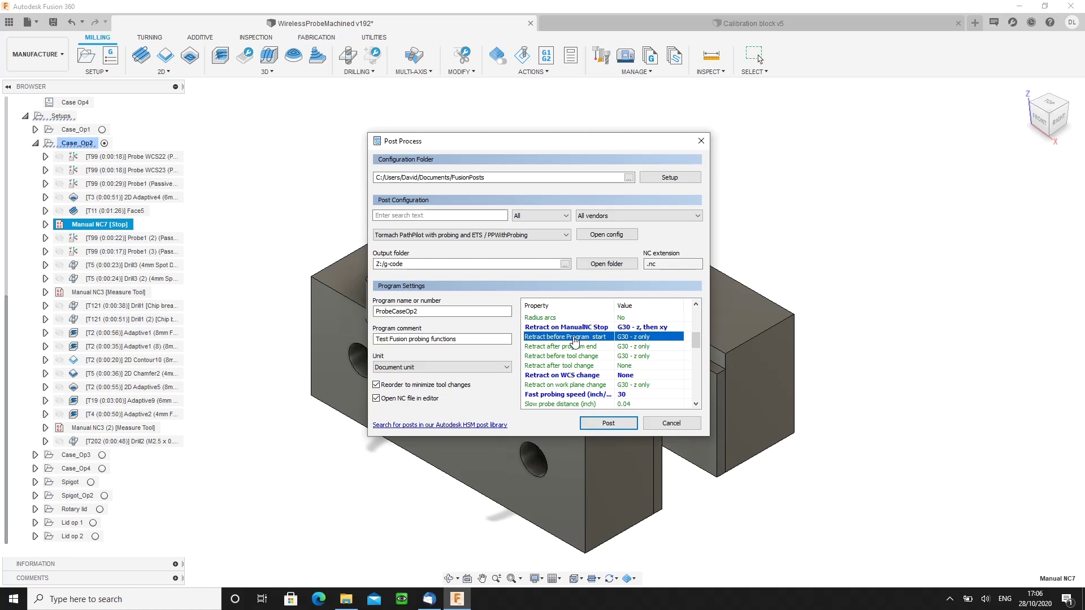
{"action": "left_click", "coordinate": [572, 346]}
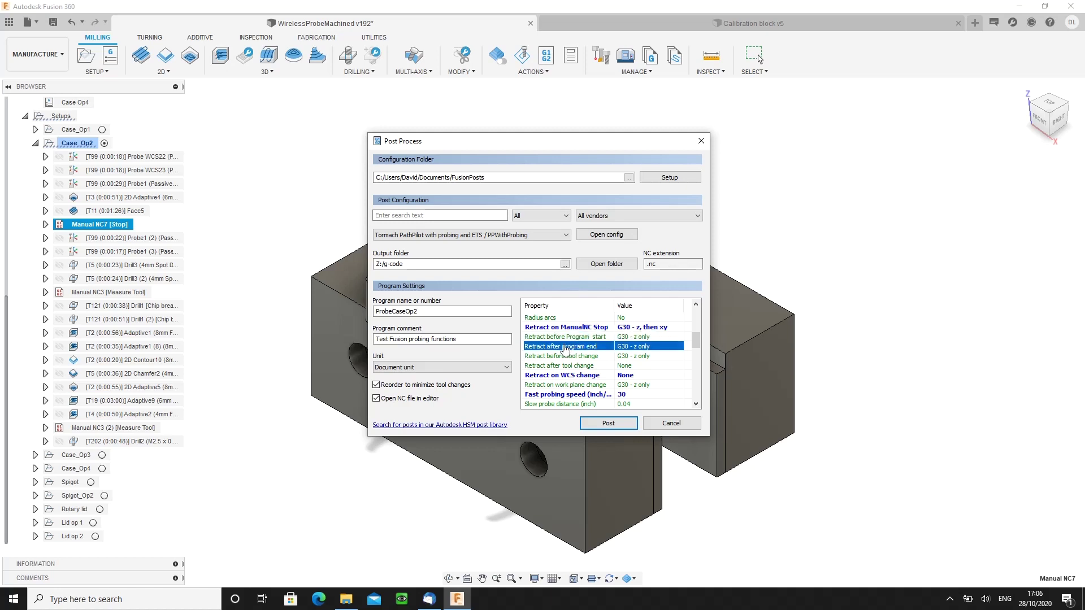
{"action": "left_click", "coordinate": [680, 347]}
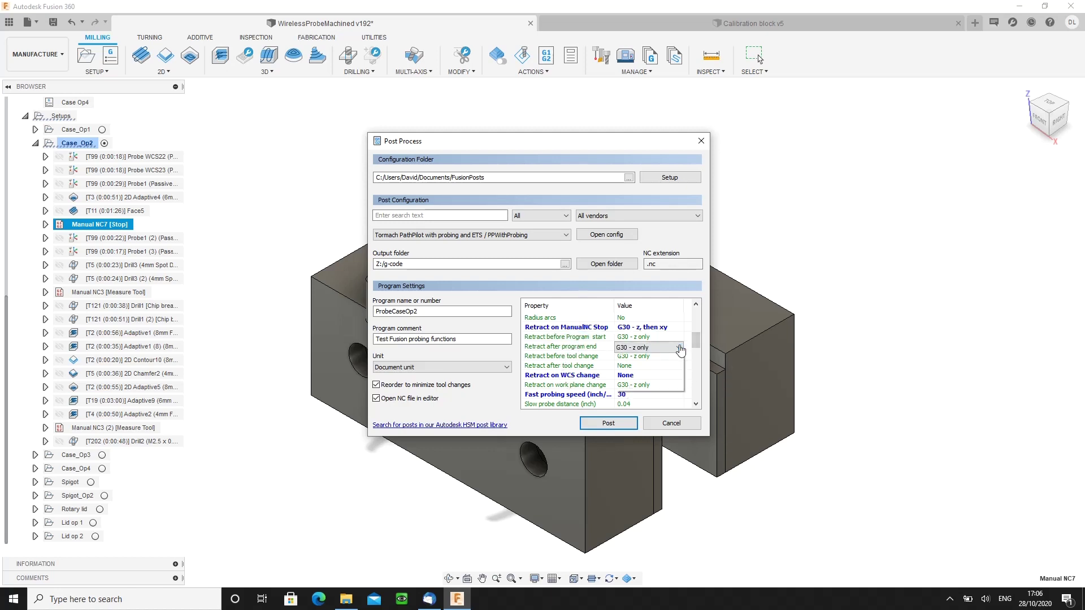
{"action": "left_click", "coordinate": [664, 372]}
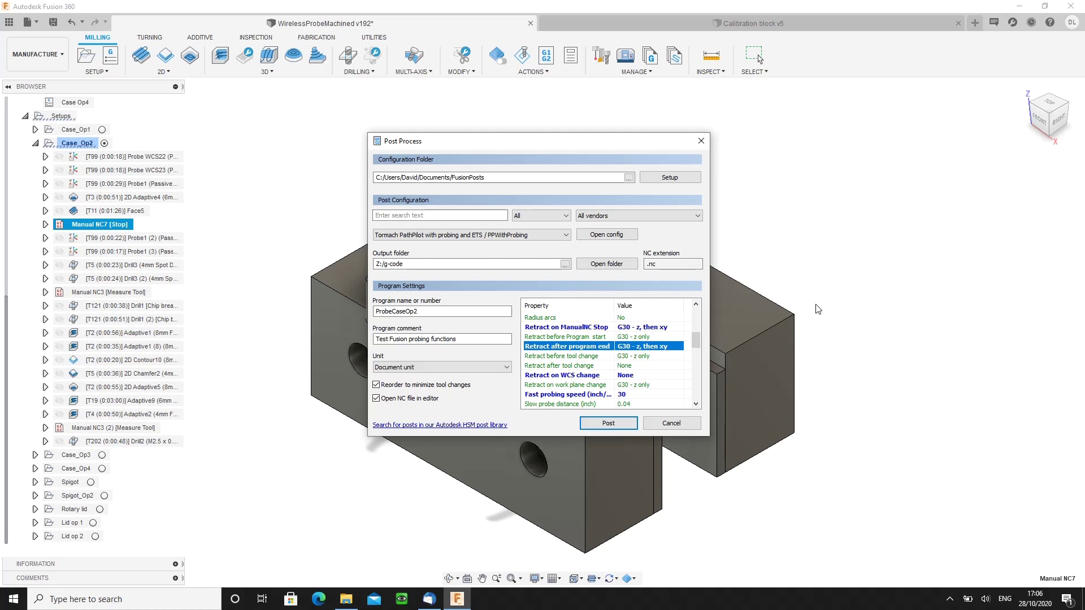
{"action": "left_click", "coordinate": [593, 356]}
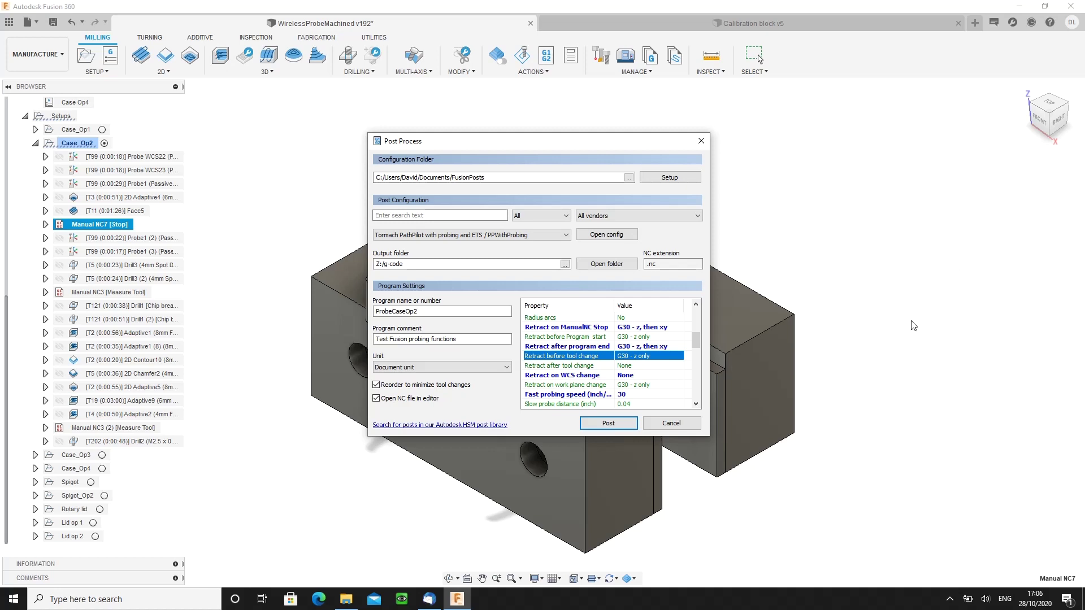
Set Retract before tool change to 'G28 - z, then xy' and Retract after tool change to 'G28 - z only'
{"action": "left_click", "coordinate": [679, 357]}
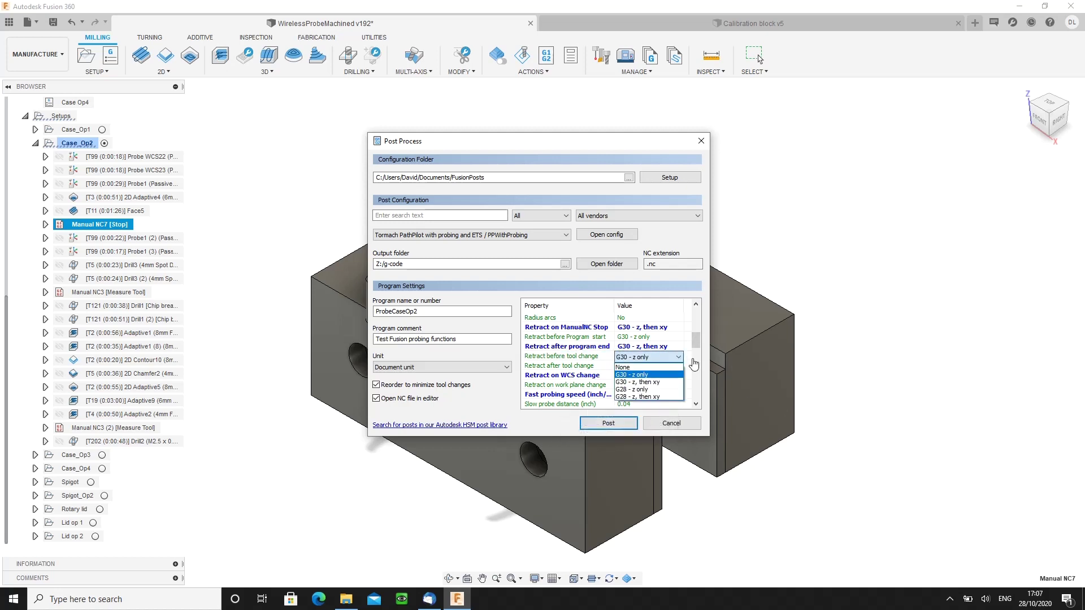
{"action": "left_click", "coordinate": [620, 367]}
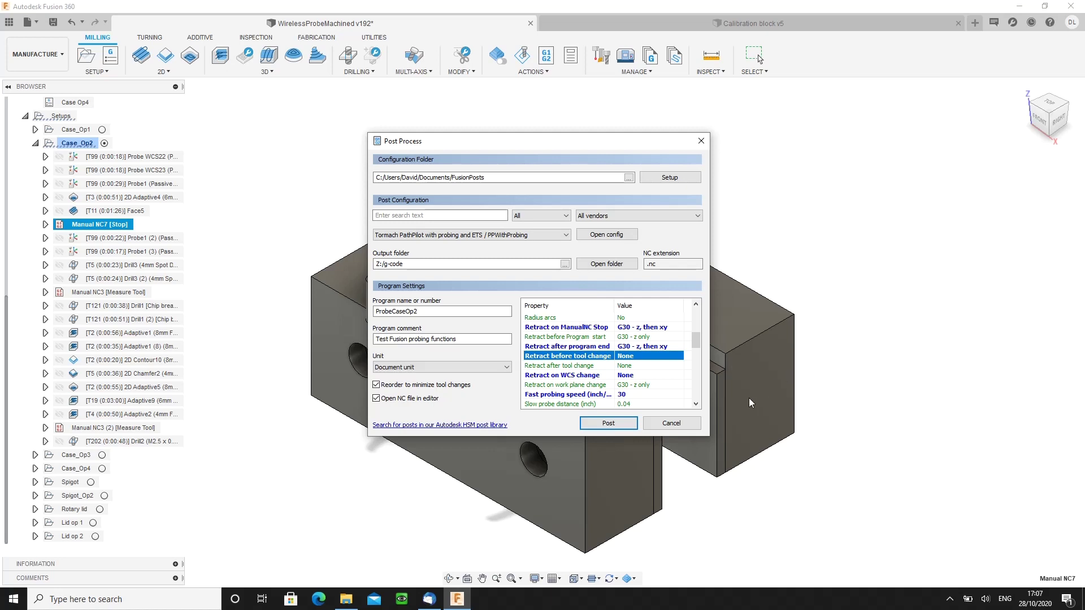
{"action": "left_click", "coordinate": [680, 358]}
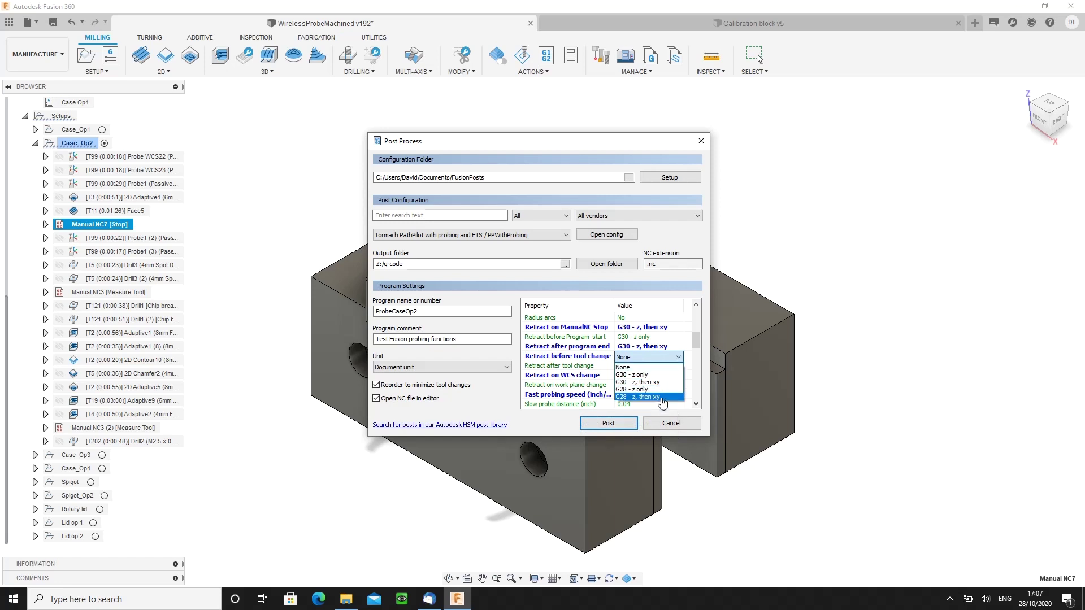
{"action": "left_click", "coordinate": [649, 396]}
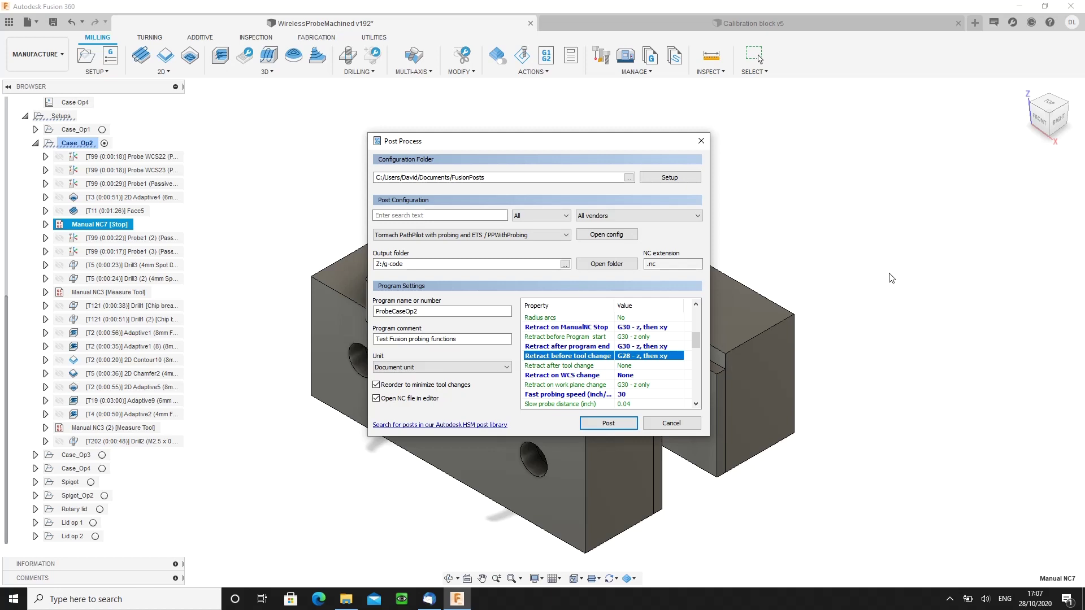
{"action": "left_click", "coordinate": [679, 372]}
{"action": "left_click", "coordinate": [678, 368]}
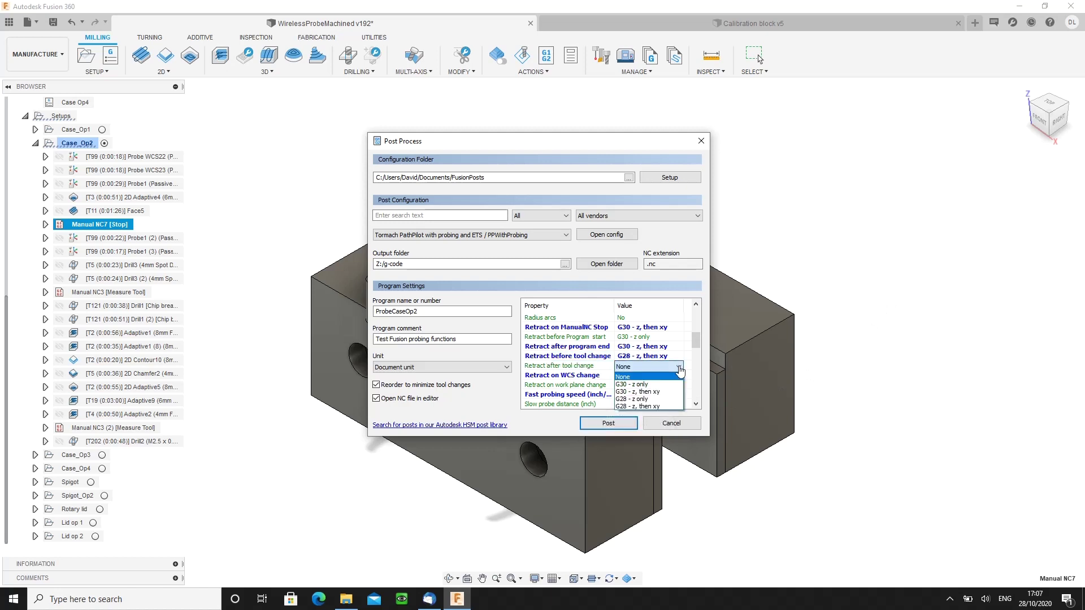
{"action": "left_click", "coordinate": [650, 399]}
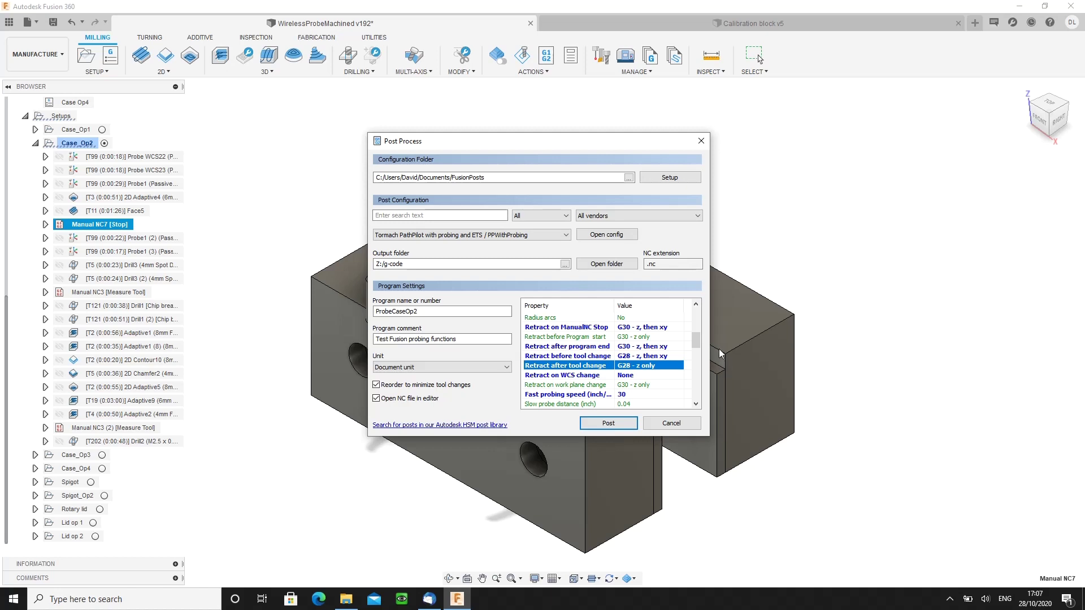
Change Retract on work plane change from its dropdown, then close Post Process without posting
{"action": "left_click_drag", "start_coordinate": [697, 341], "coordinate": [696, 347]}
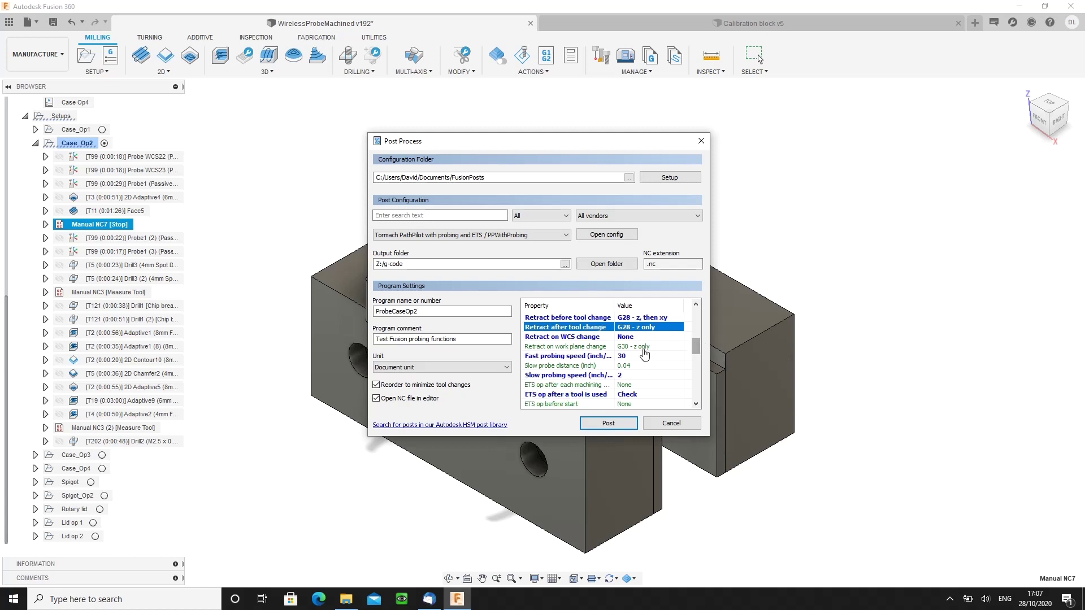
{"action": "left_click", "coordinate": [571, 338]}
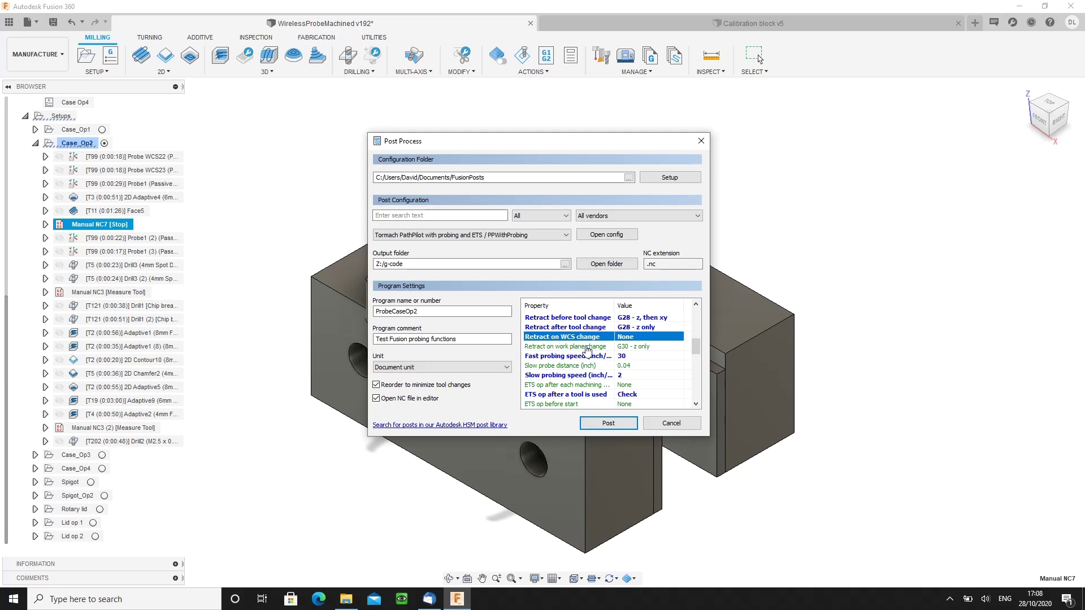
{"action": "left_click", "coordinate": [555, 350]}
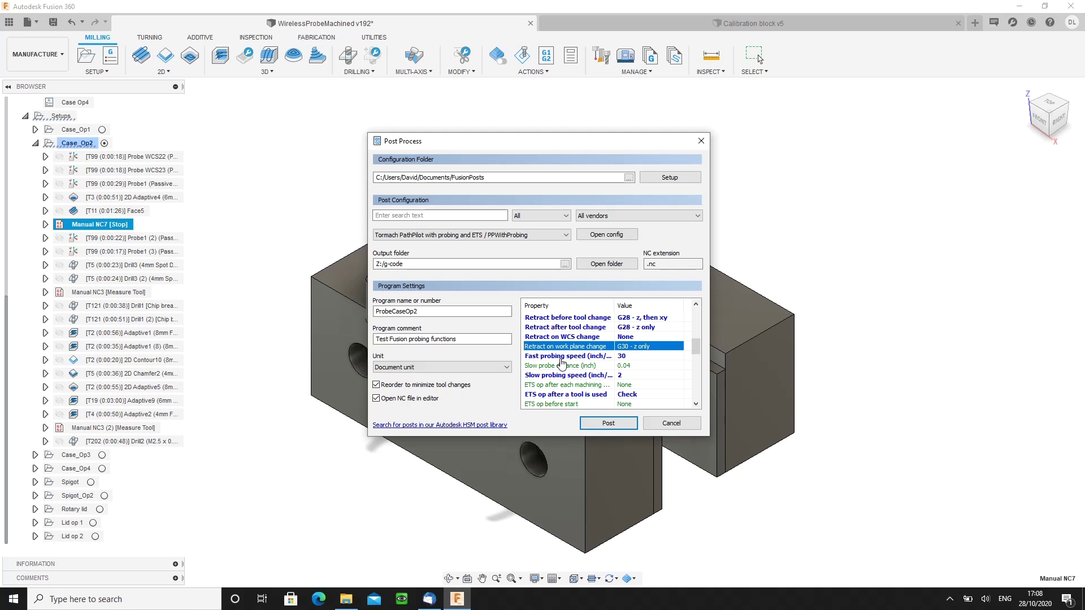
{"action": "left_click", "coordinate": [679, 351]}
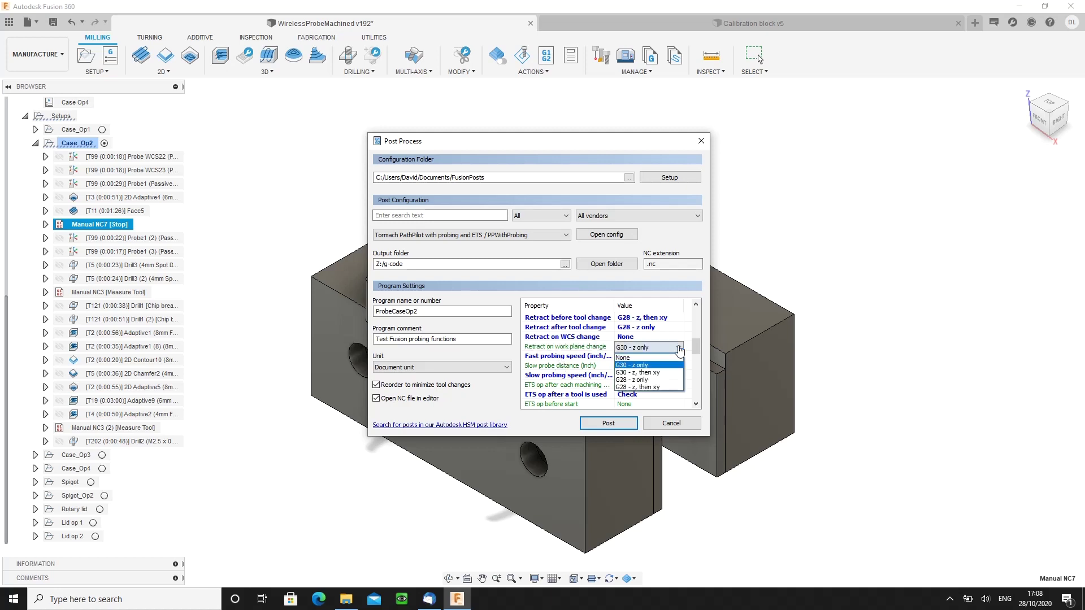
{"action": "left_click", "coordinate": [630, 358]}
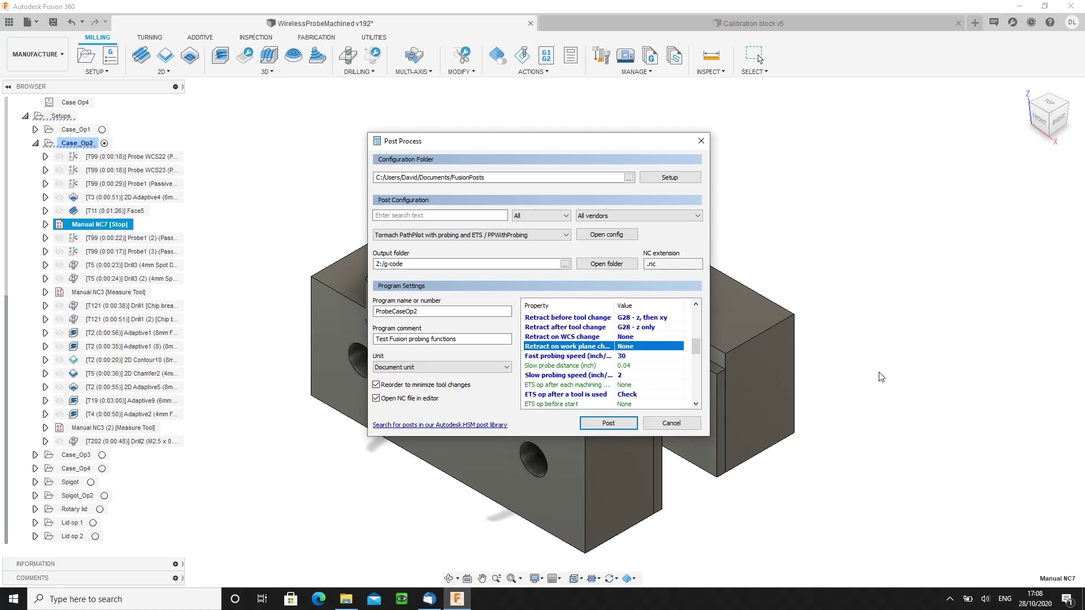
{"action": "left_click", "coordinate": [678, 346]}
{"action": "left_click", "coordinate": [671, 423]}
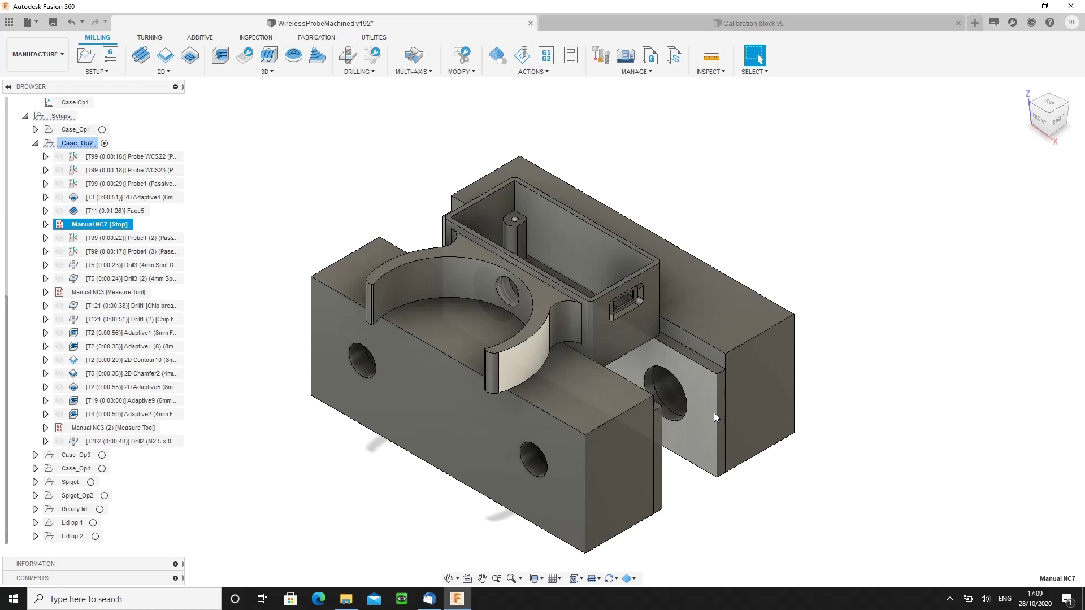
In Post Process, set ETS op after a tool is used to Check and before to Set
{"action": "left_click", "coordinate": [545, 59]}
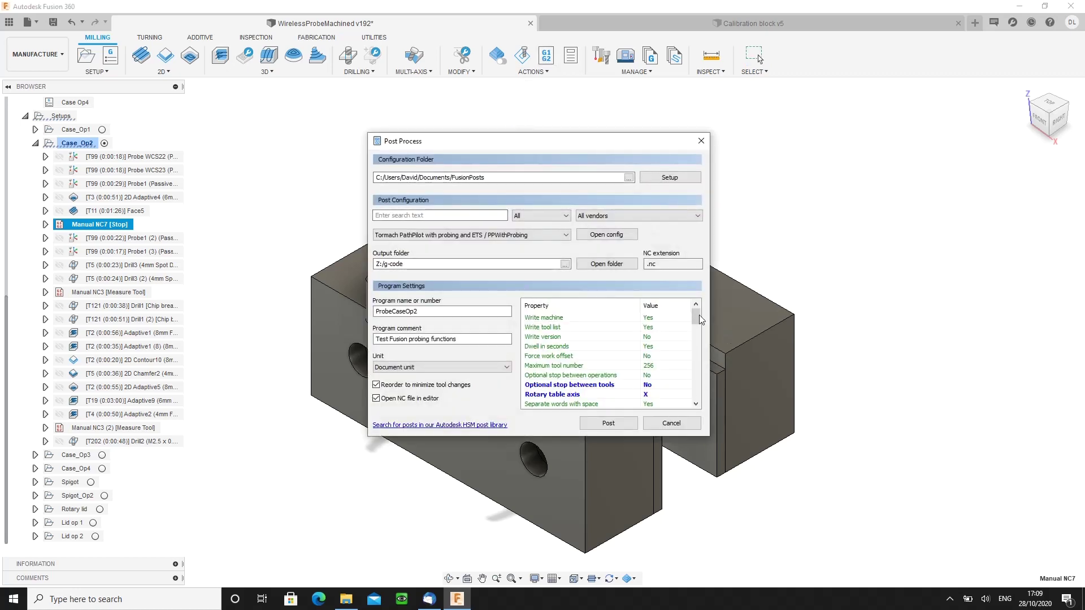
{"action": "left_click_drag", "start_coordinate": [696, 314], "coordinate": [696, 356]}
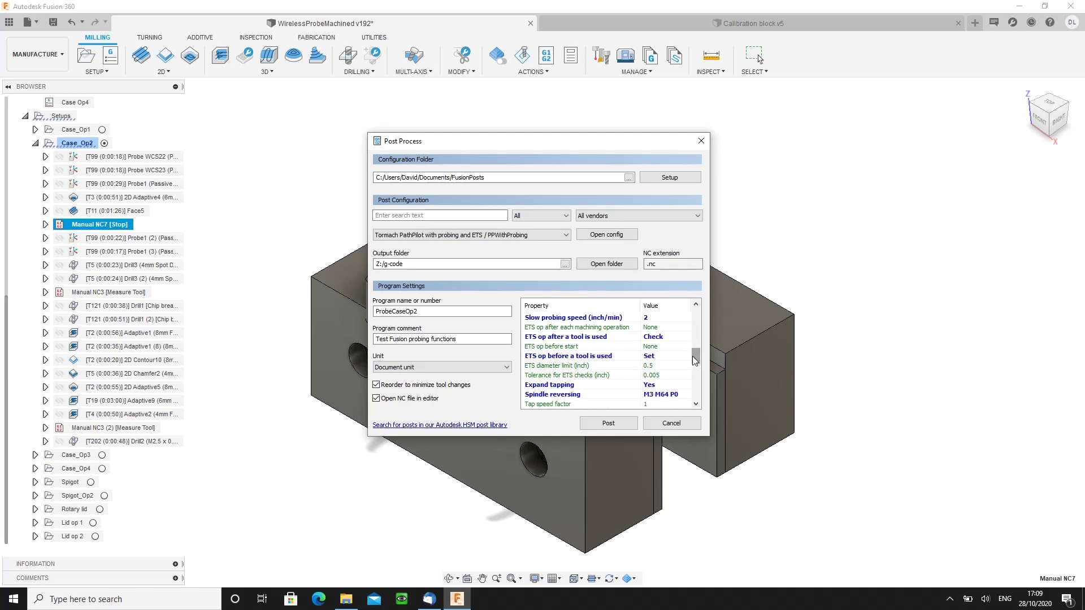
{"action": "left_click", "coordinate": [670, 338]}
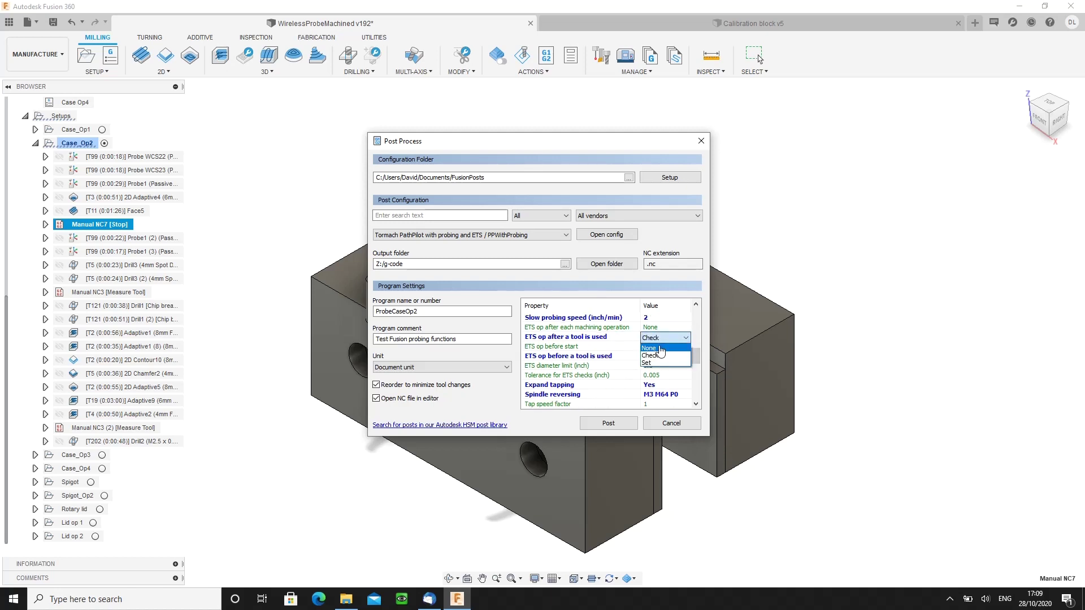
{"action": "left_click", "coordinate": [650, 348]}
{"action": "left_click", "coordinate": [661, 356]}
{"action": "left_click", "coordinate": [661, 356]}
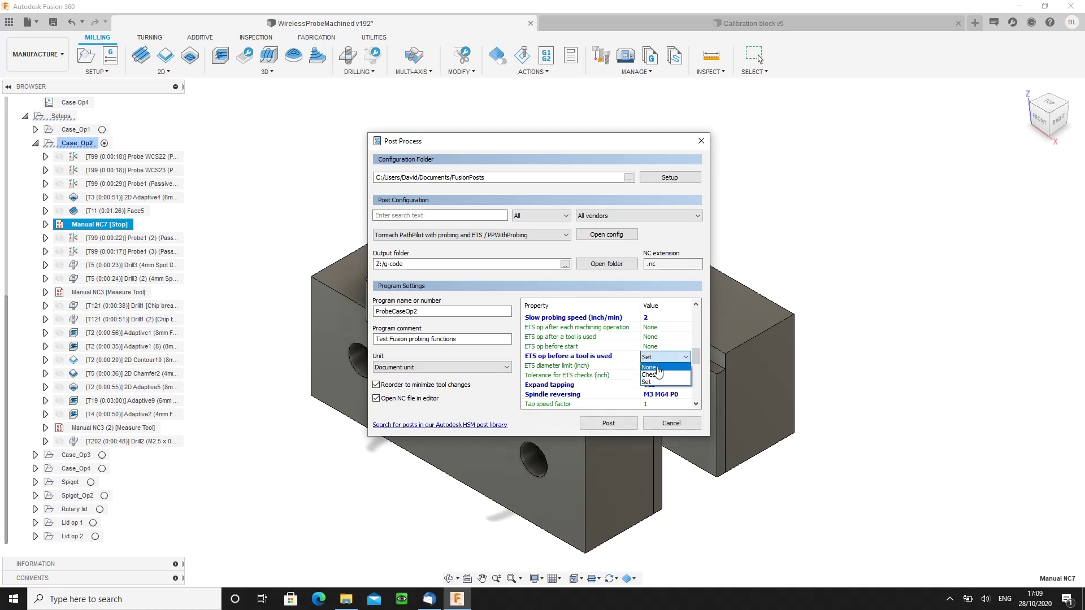
{"action": "left_click", "coordinate": [657, 368]}
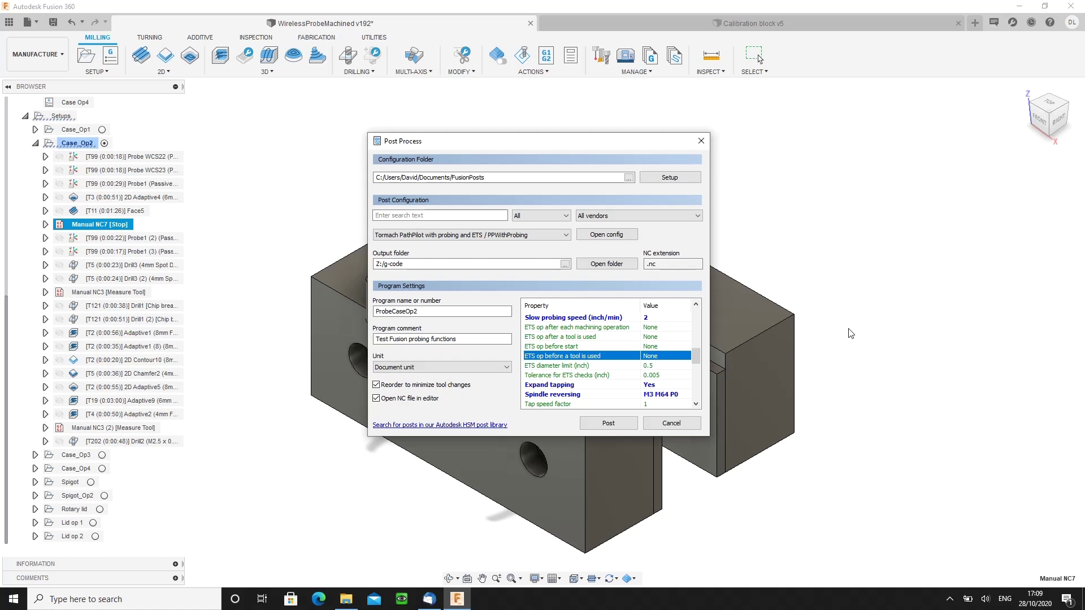
{"action": "left_click", "coordinate": [686, 339]}
{"action": "left_click", "coordinate": [665, 356]}
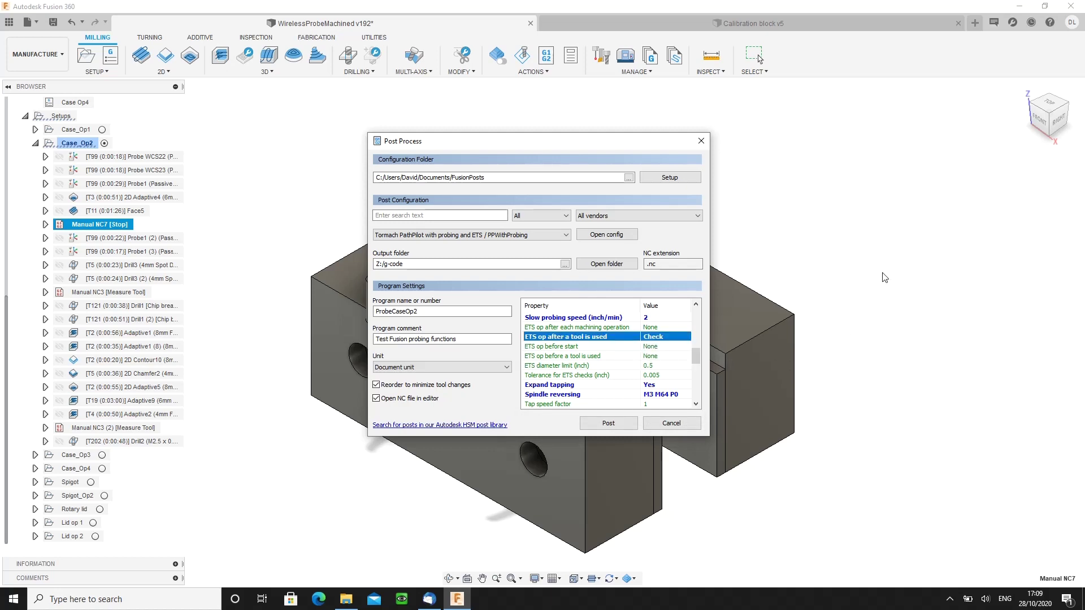
{"action": "left_click", "coordinate": [685, 356]}
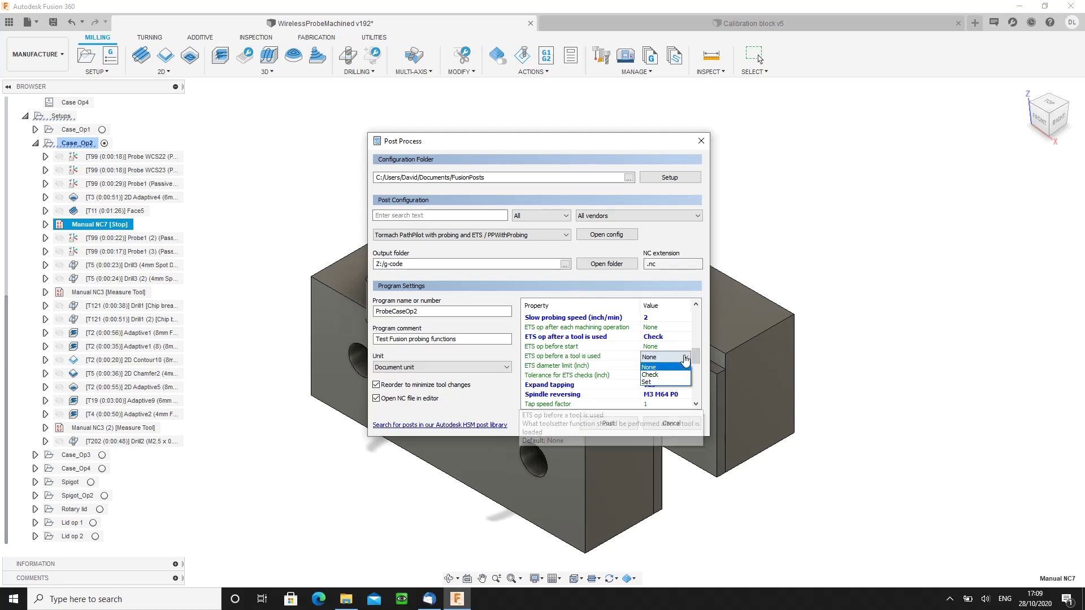
{"action": "left_click", "coordinate": [657, 383]}
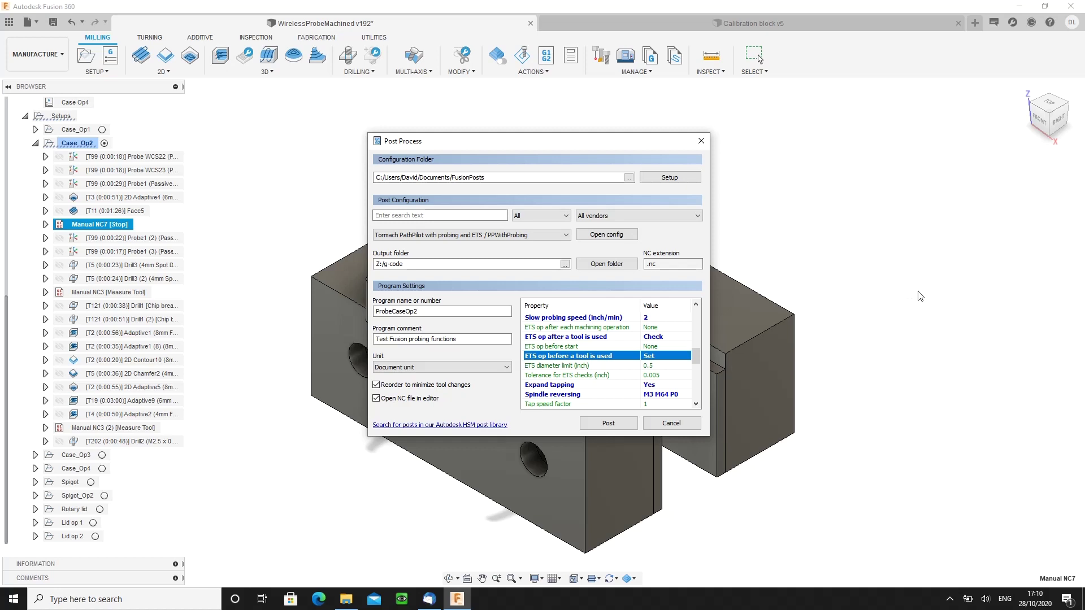
{"action": "left_click", "coordinate": [666, 366]}
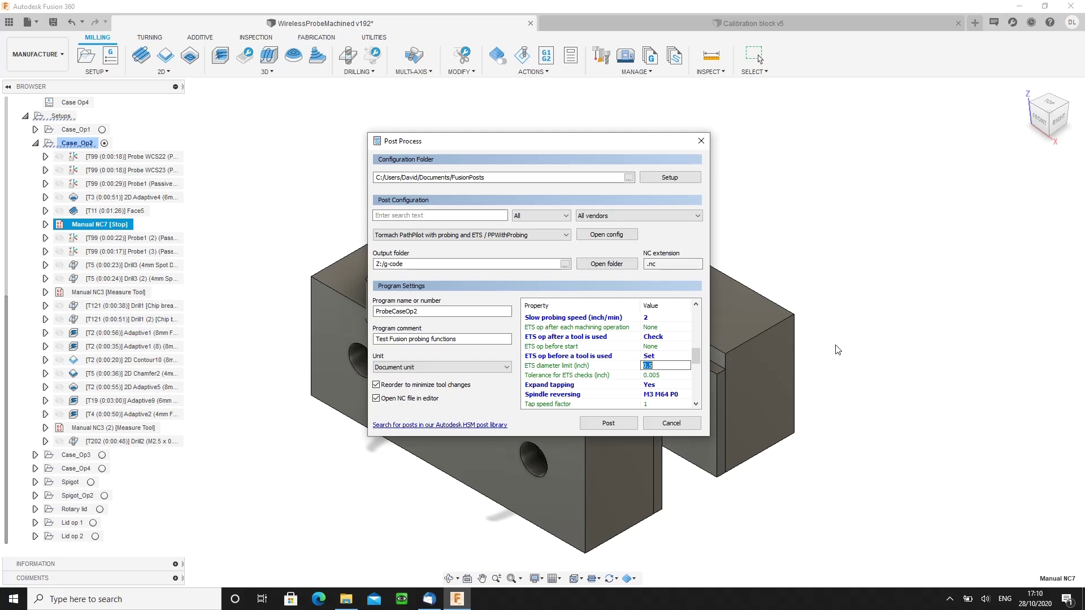
Keep ETS diameter limit 0.5 and tolerance 0.005, then cancel the Post Process dialog
{"action": "left_click", "coordinate": [670, 377]}
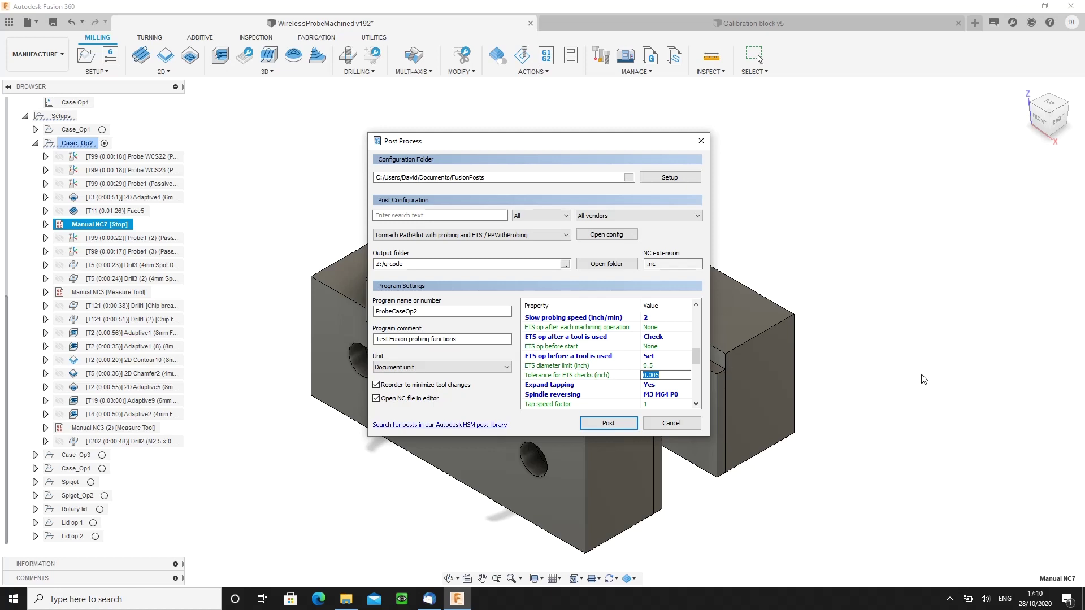
{"action": "left_click", "coordinate": [678, 365]}
{"action": "left_click", "coordinate": [664, 425]}
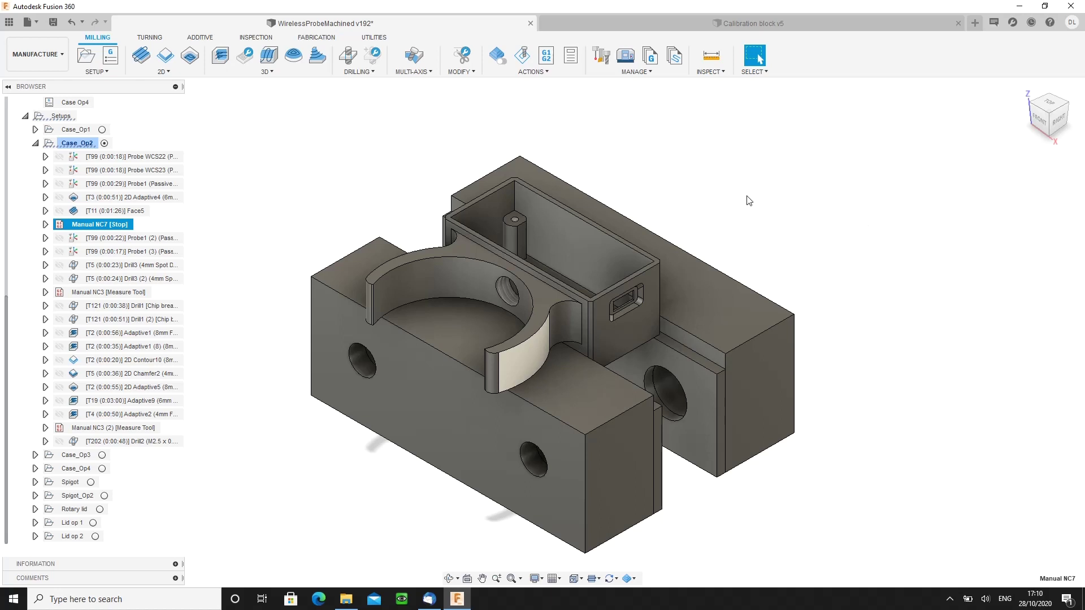
Open the 8mm flat end mill from Case_Op2's tool list to its post processor settings
{"action": "left_click", "coordinate": [602, 57]}
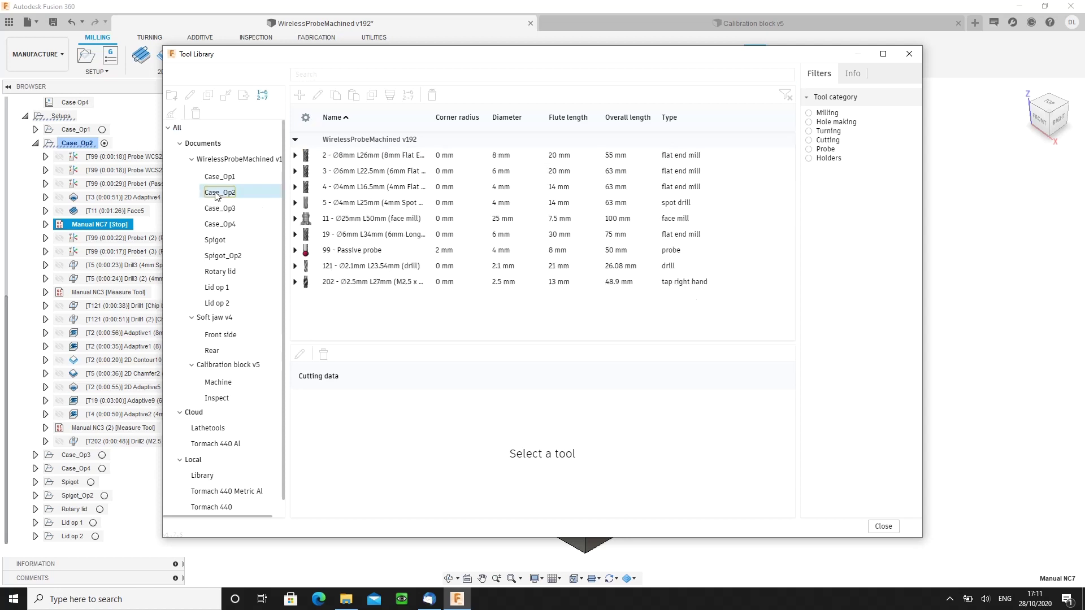
{"action": "left_click", "coordinate": [218, 194]}
{"action": "left_click", "coordinate": [346, 157]}
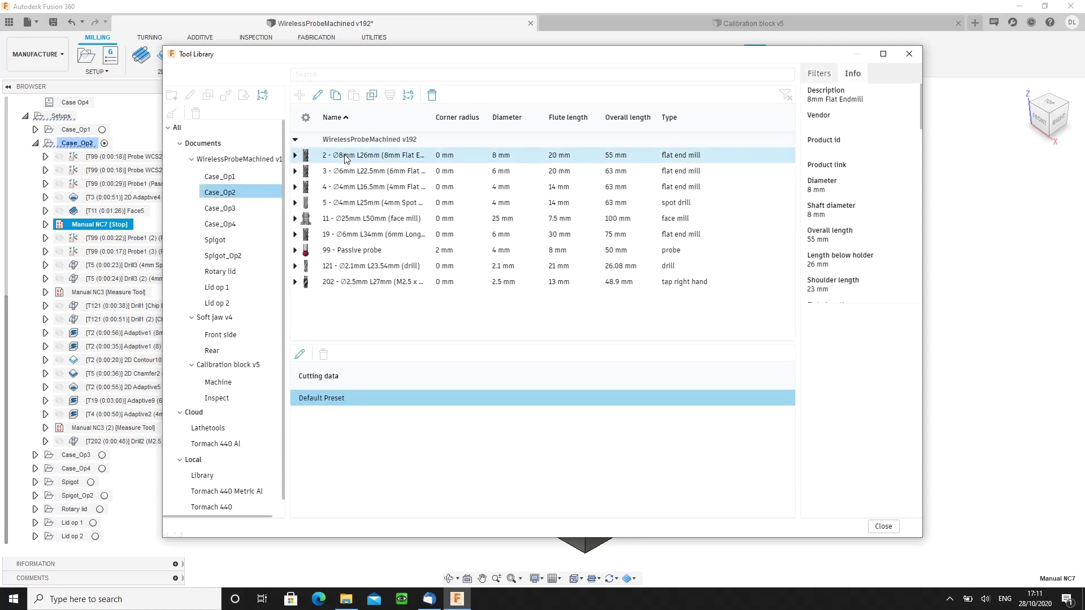
{"action": "right_click", "coordinate": [346, 158]}
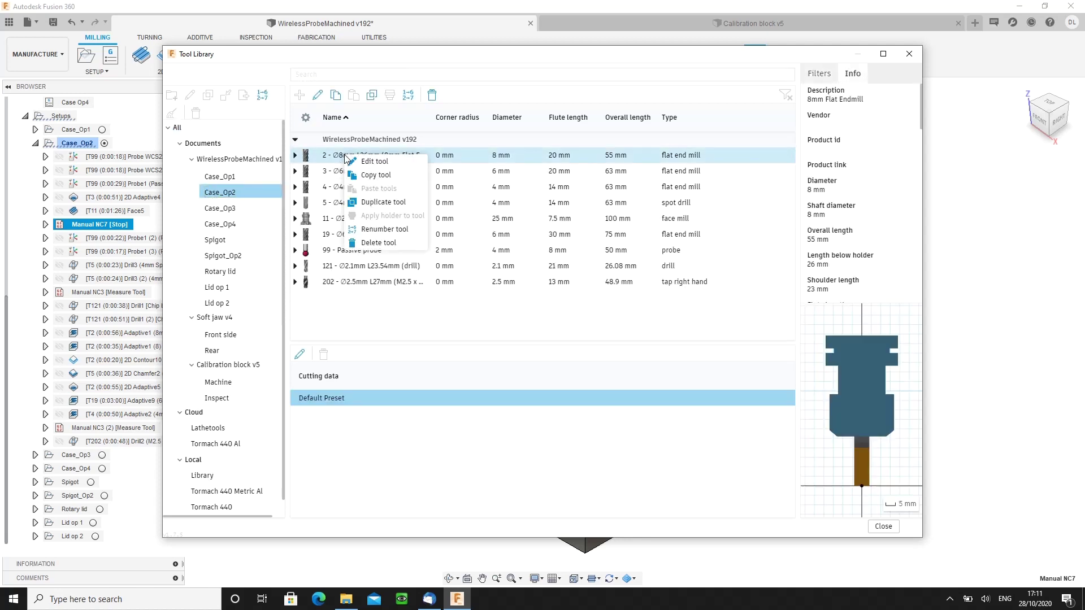
{"action": "left_click", "coordinate": [376, 161]}
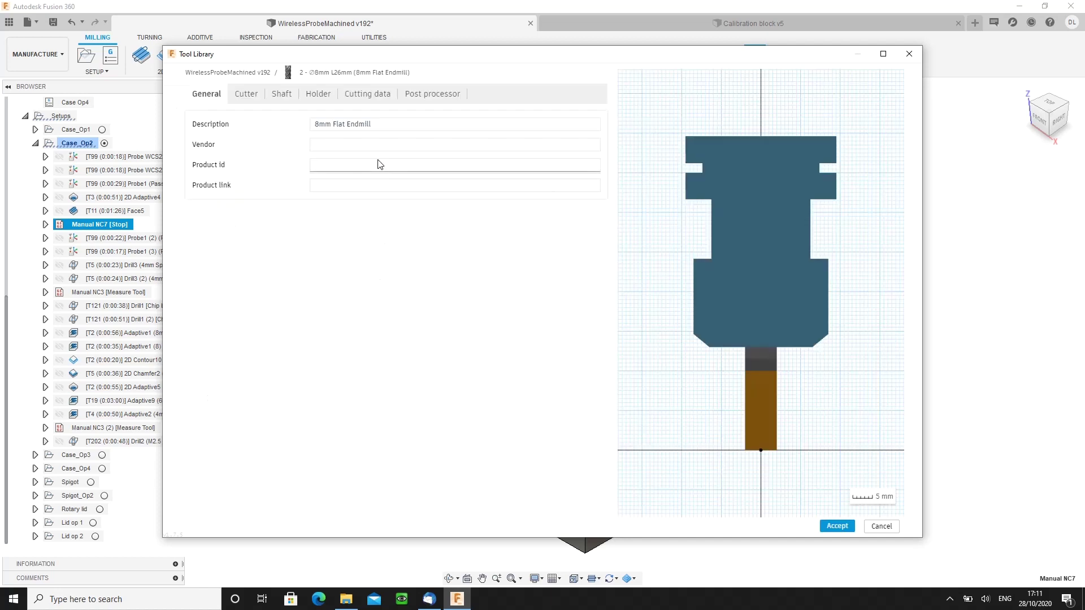
{"action": "left_click", "coordinate": [433, 96]}
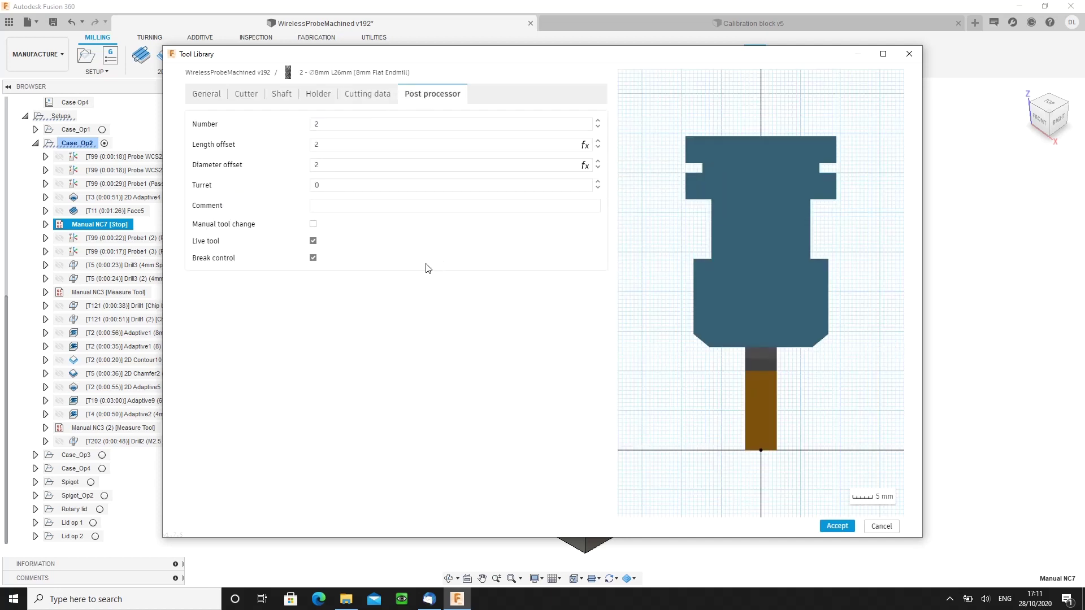
Toggle the tool's break control, then discard the edits and close the tool library
{"action": "left_click", "coordinate": [313, 259]}
{"action": "left_click", "coordinate": [313, 259]}
{"action": "left_click", "coordinate": [313, 257]}
{"action": "left_click", "coordinate": [880, 527]}
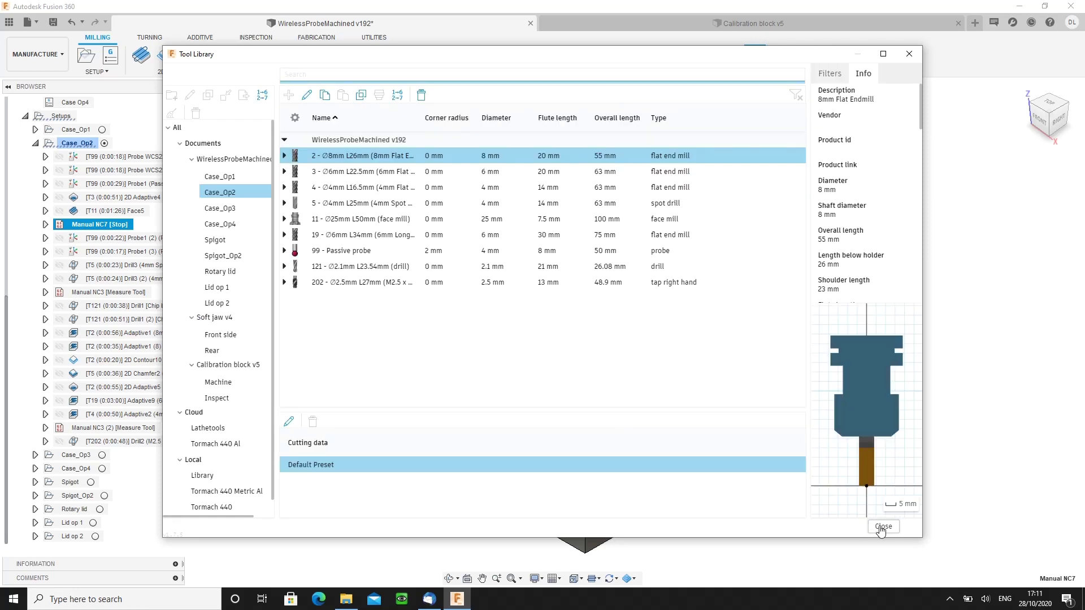
{"action": "left_click", "coordinate": [880, 529]}
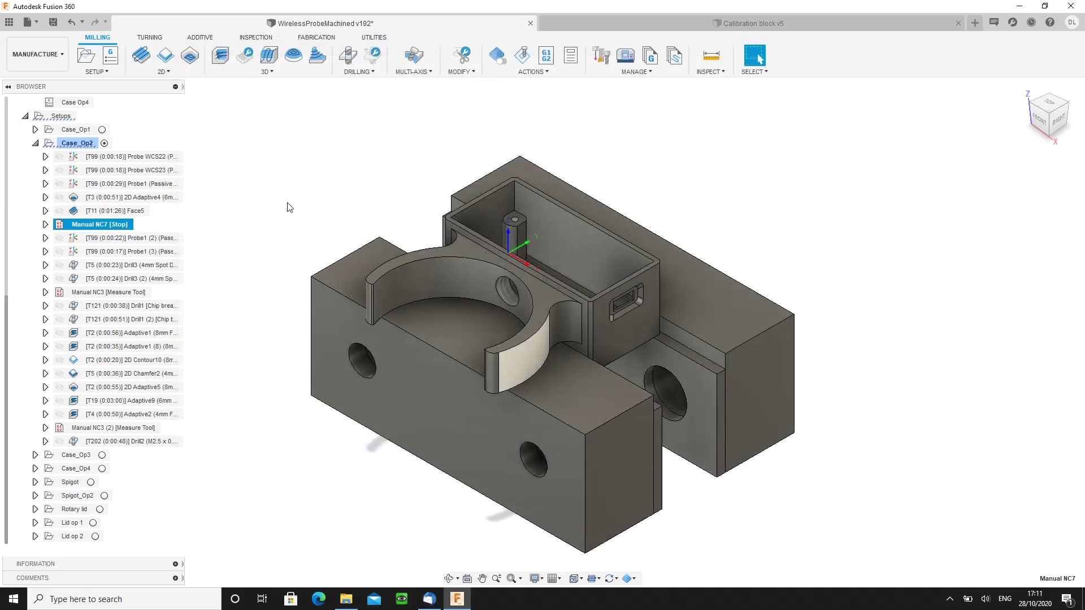
Add a Manual NC entry of type Tool break control to Case_Op2
{"action": "left_click", "coordinate": [104, 72]}
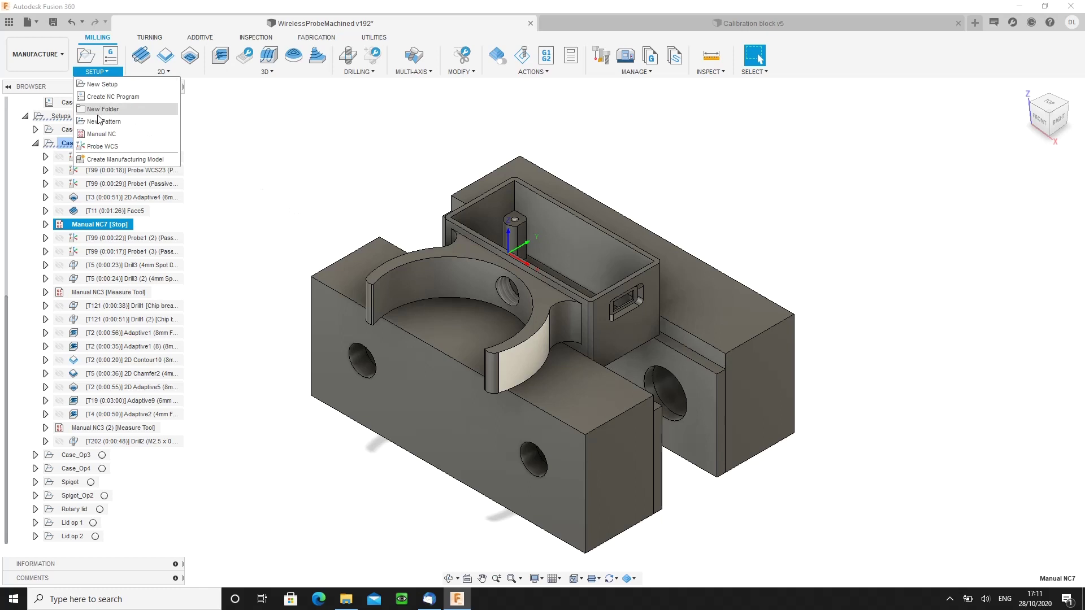
{"action": "left_click", "coordinate": [100, 135]}
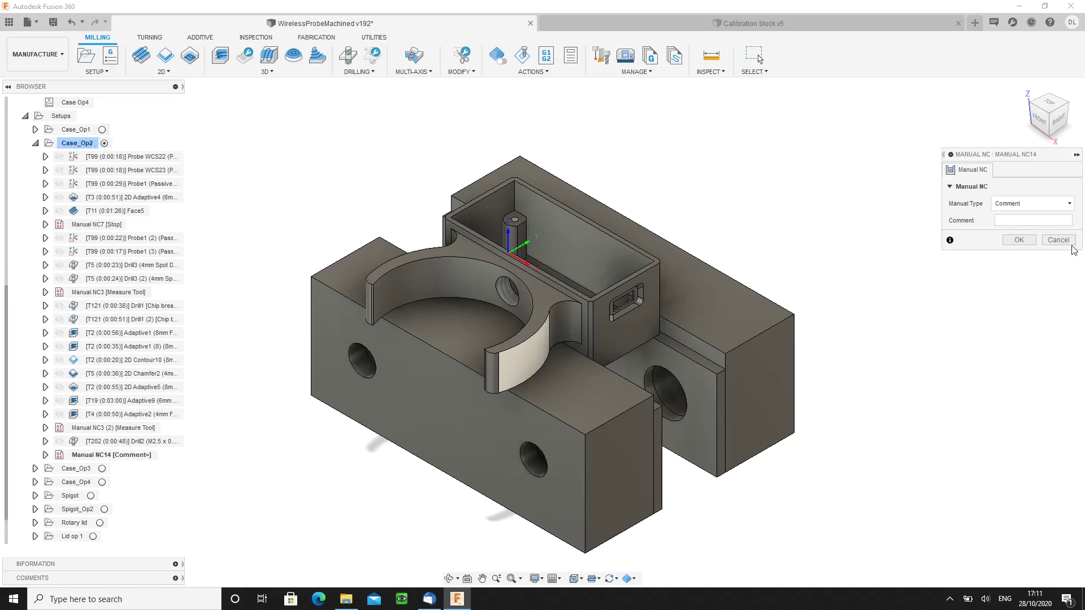
{"action": "left_click", "coordinate": [1069, 204]}
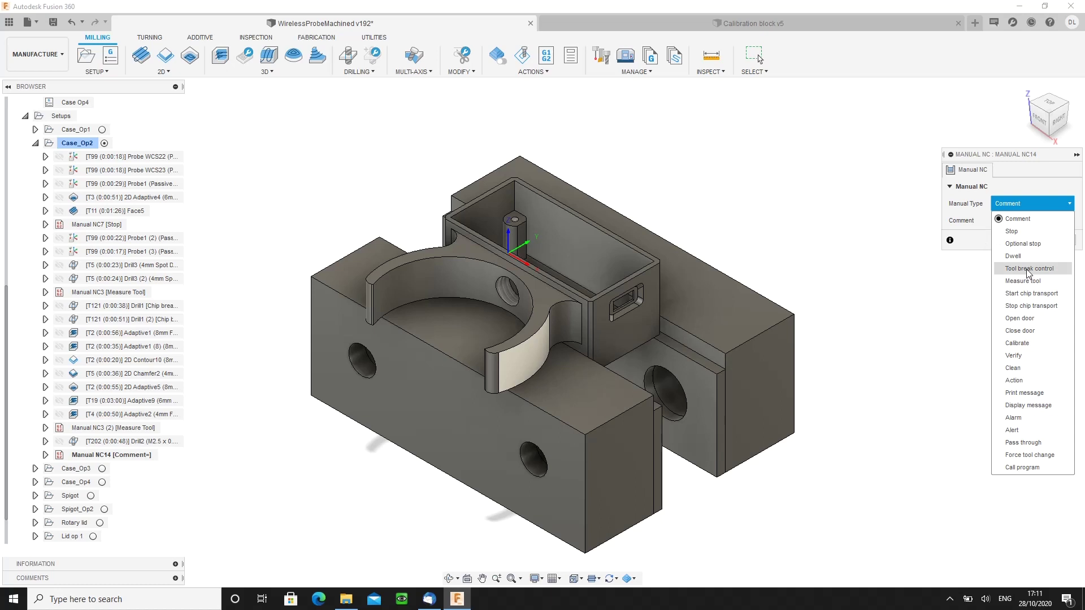
{"action": "left_click", "coordinate": [1027, 269]}
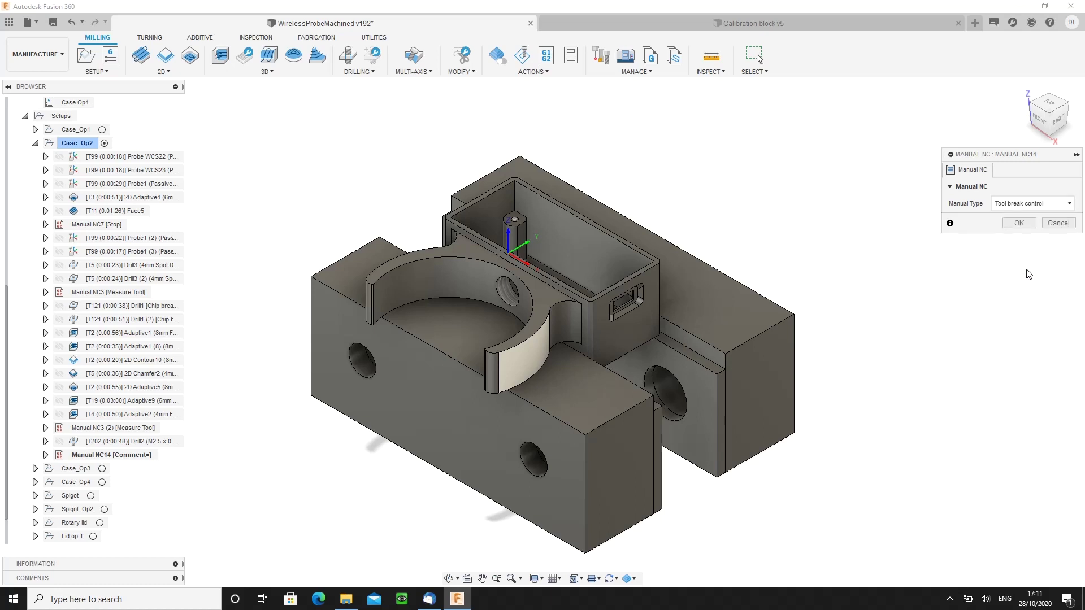
{"action": "left_click", "coordinate": [1017, 223]}
Move Manual NC14 up to sit right after Drill3 (2), then select Manual NC3
{"action": "left_click", "coordinate": [70, 455]}
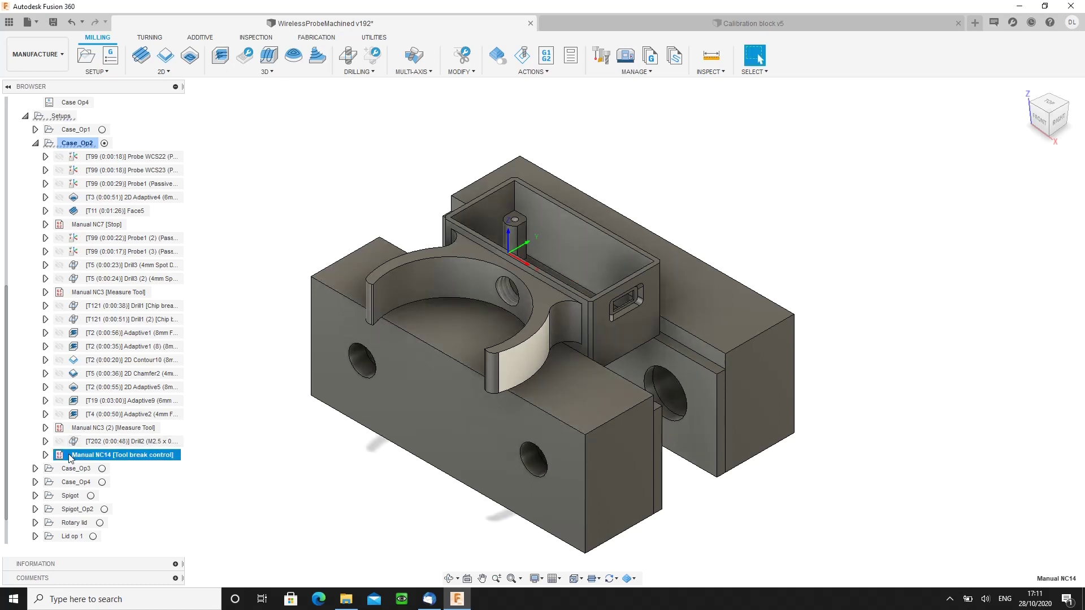
{"action": "key", "text": "Escape"}
{"action": "key", "text": "Escape"}
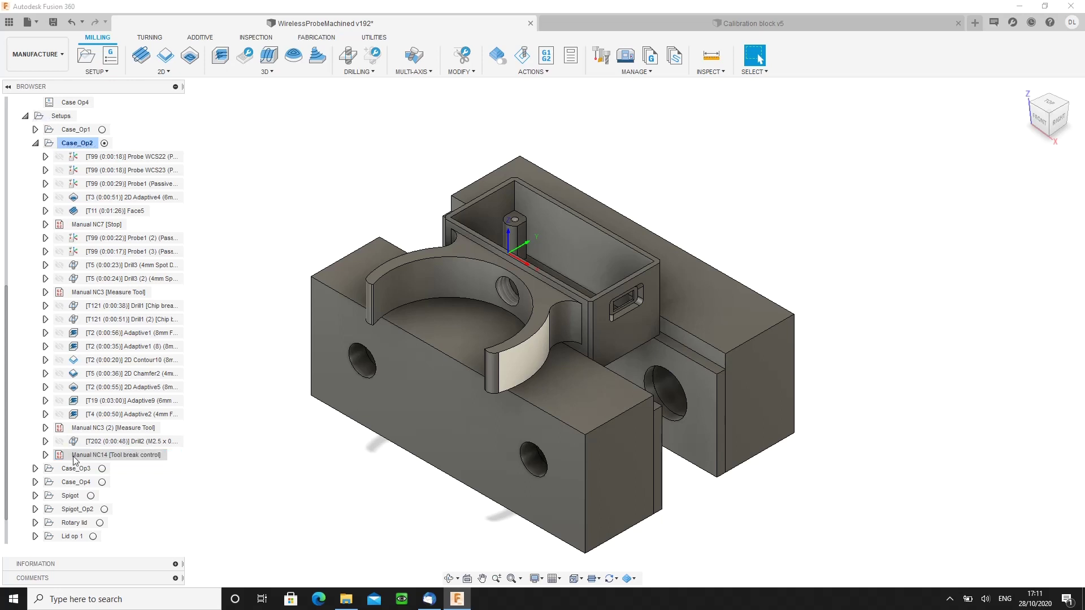
{"action": "left_click_drag", "start_coordinate": [74, 460], "coordinate": [88, 287]}
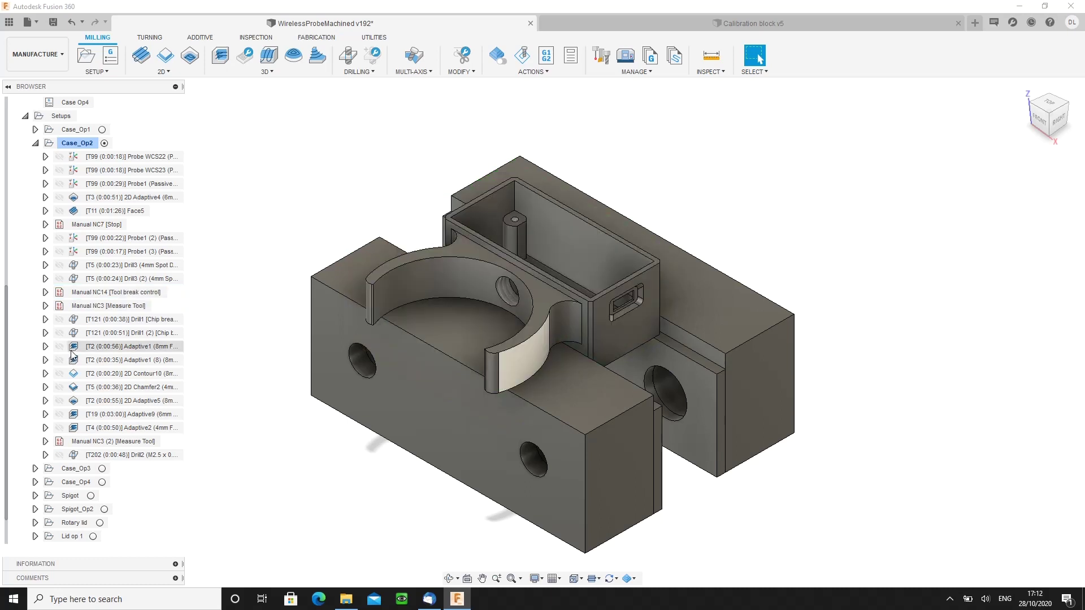
{"action": "left_click", "coordinate": [94, 267]}
{"action": "left_click", "coordinate": [96, 279]}
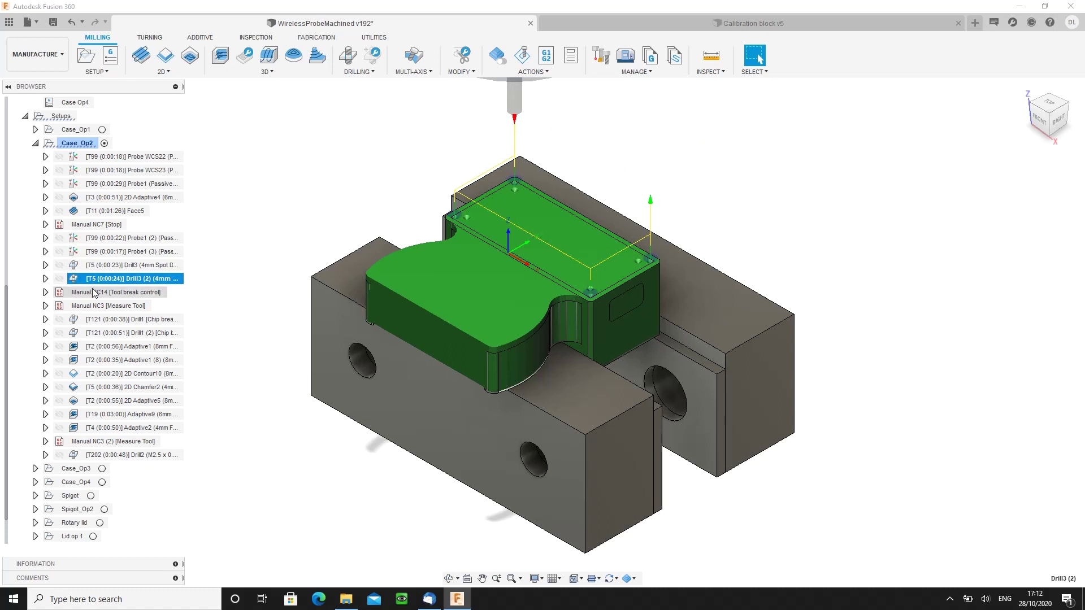
{"action": "left_click", "coordinate": [93, 294]}
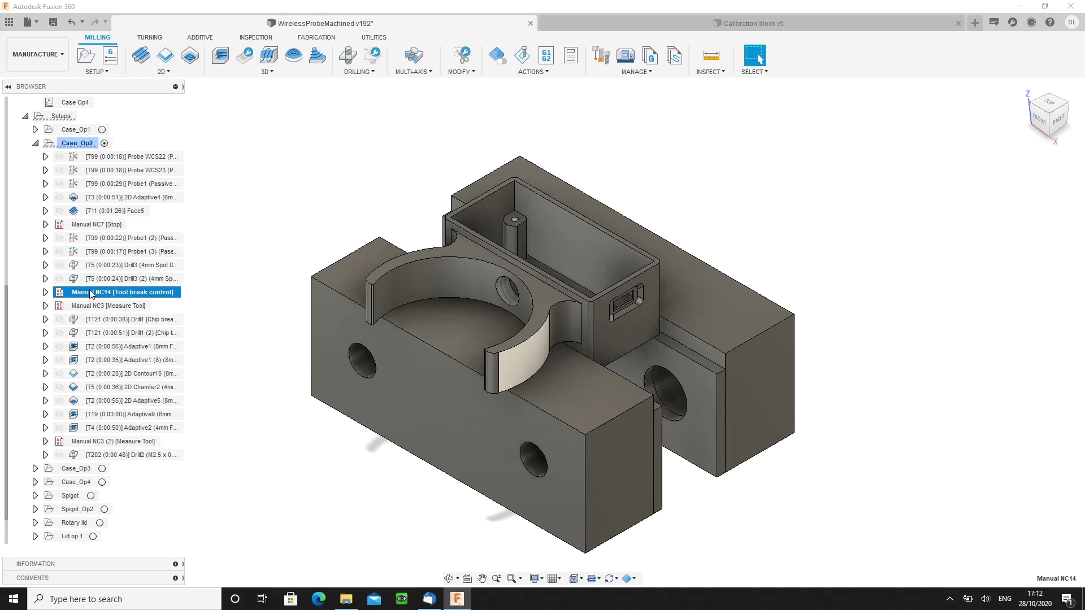
{"action": "left_click", "coordinate": [64, 307]}
{"action": "double_click", "coordinate": [63, 310]}
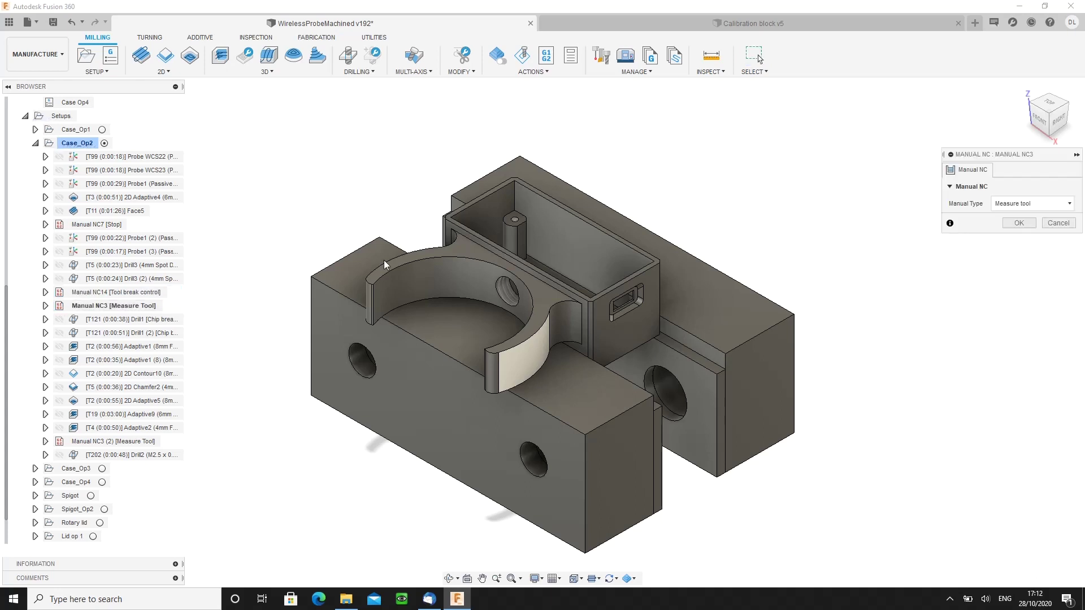
{"action": "left_click", "coordinate": [1060, 207]}
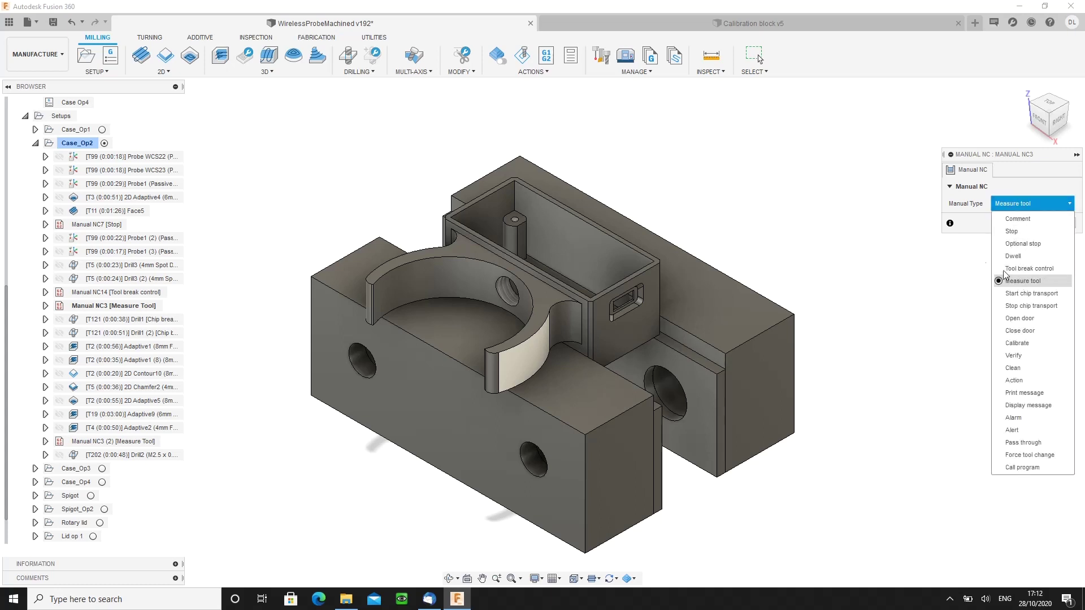
{"action": "left_click", "coordinate": [1023, 281]}
{"action": "left_click", "coordinate": [1059, 224]}
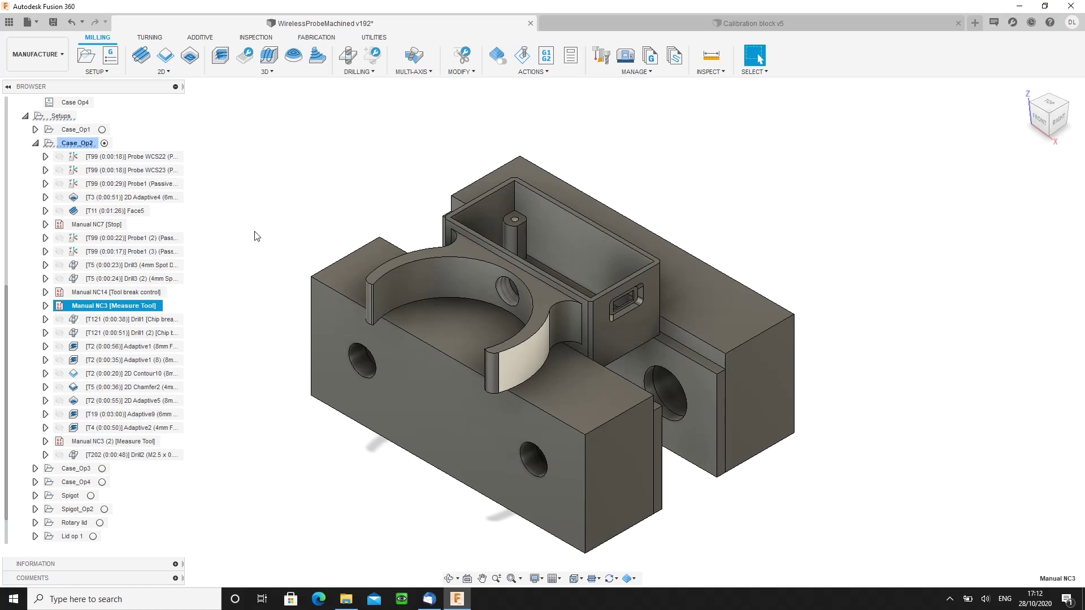
{"action": "left_click", "coordinate": [95, 320]}
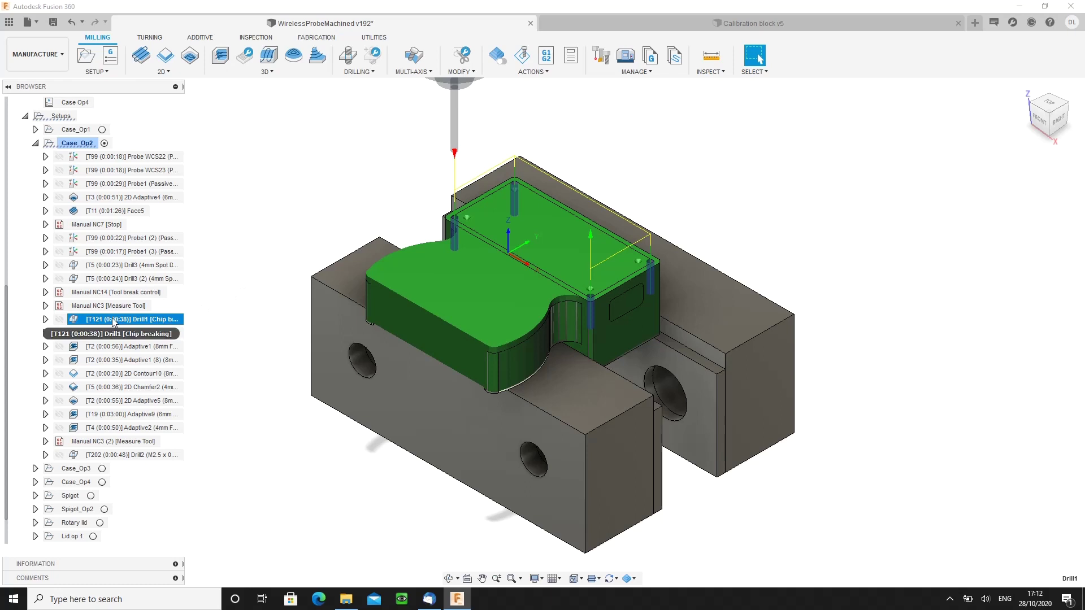
{"action": "left_click", "coordinate": [73, 307]}
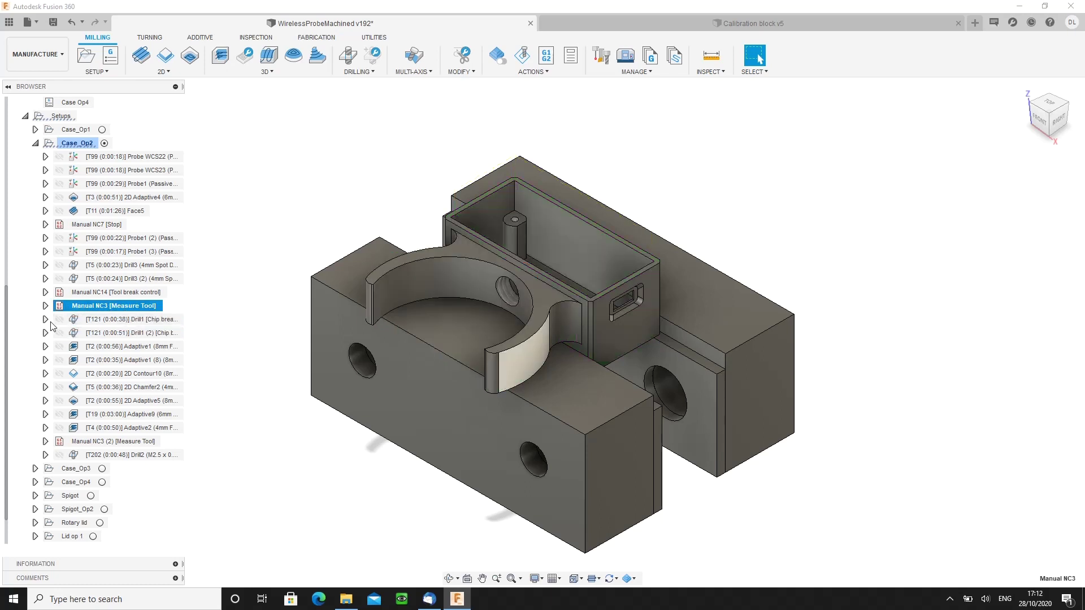
{"action": "left_click", "coordinate": [94, 321]}
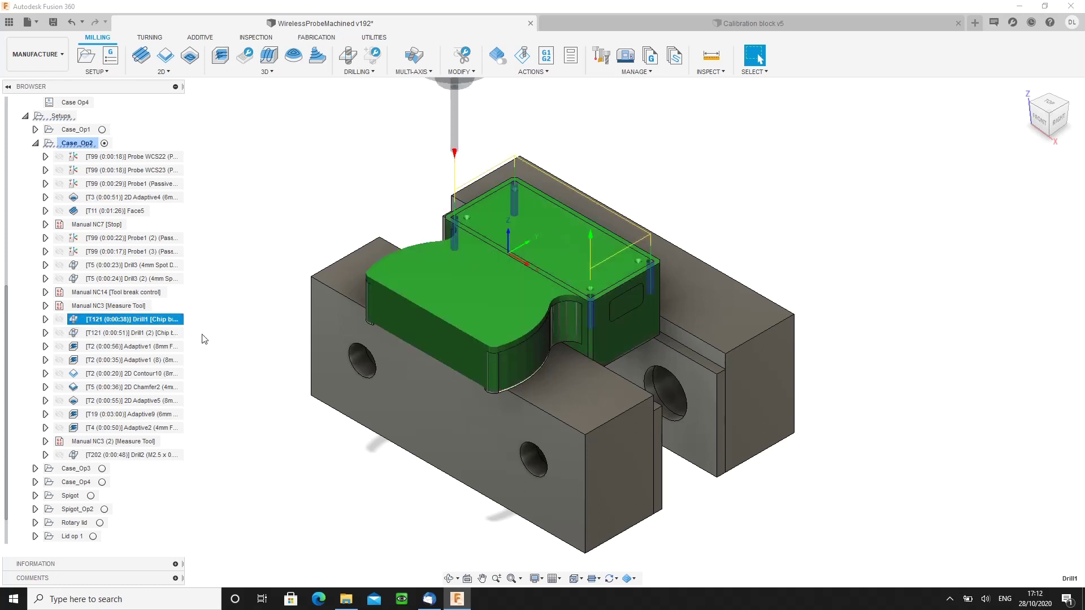